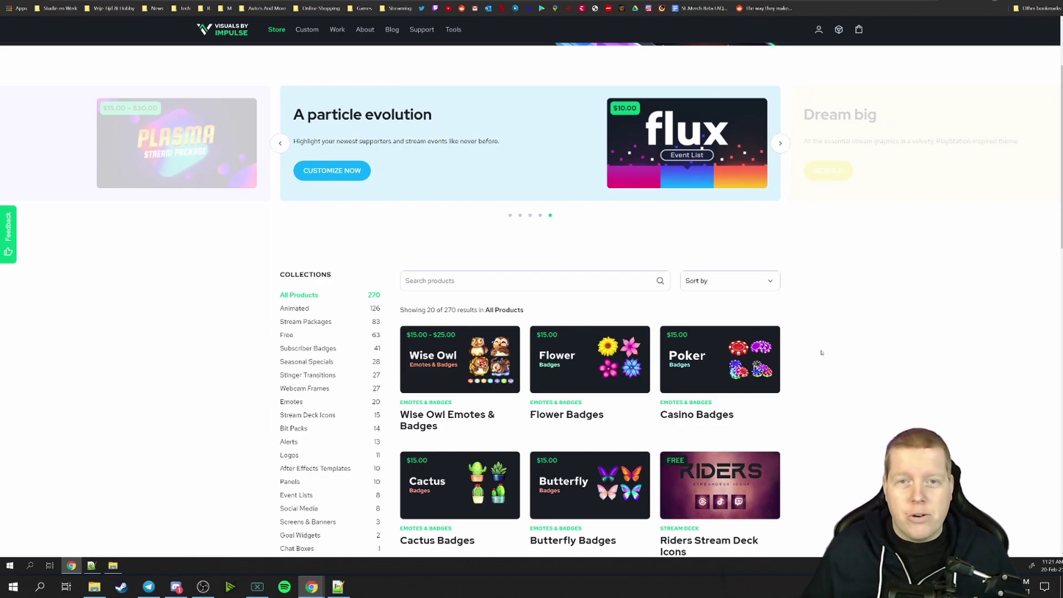
# Step: Sort products by 'Price, low to high' and open the $0.00 Luxury Stream Package
pyautogui.click(725, 282)
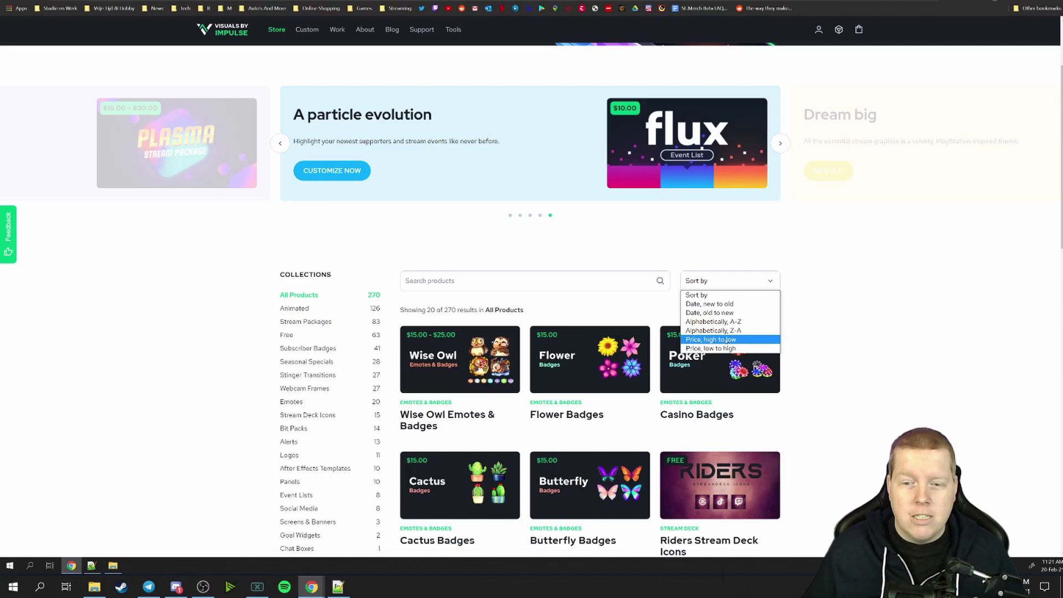
pyautogui.click(718, 349)
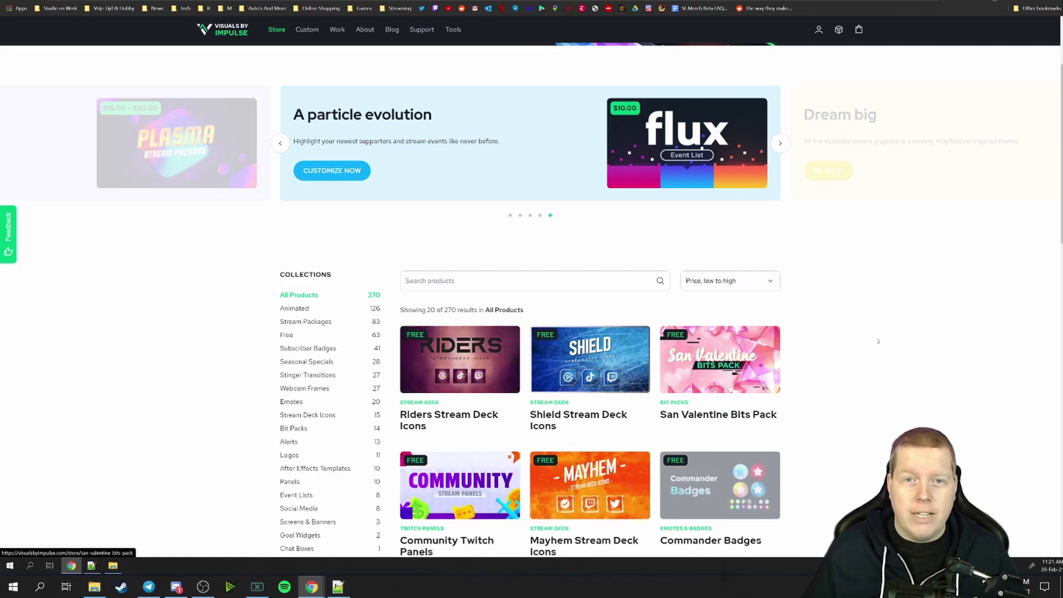
pyautogui.scroll(-3, 895, 342)
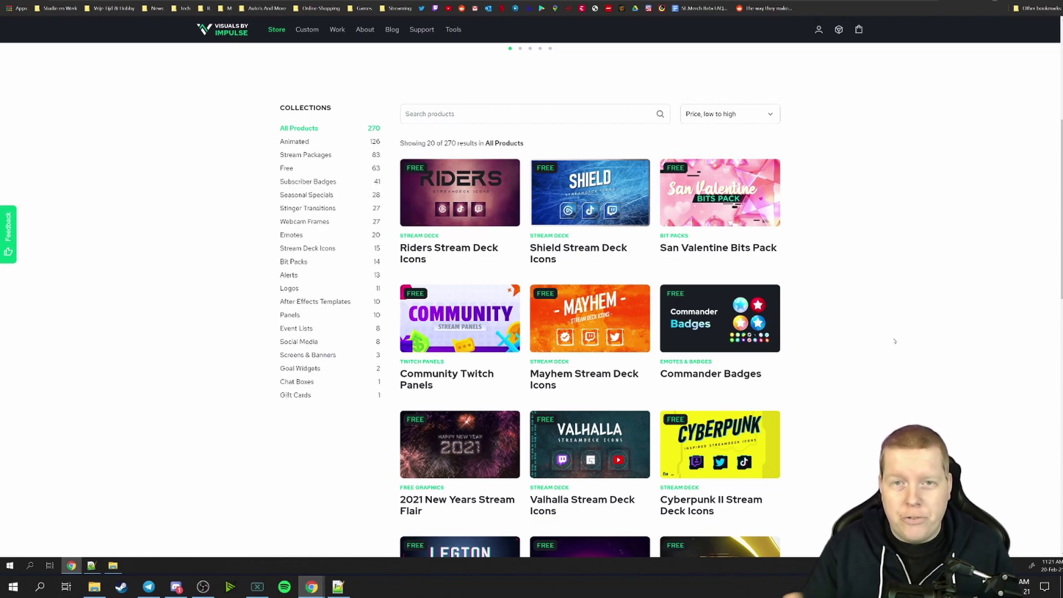
pyautogui.scroll(-1, 478, 245)
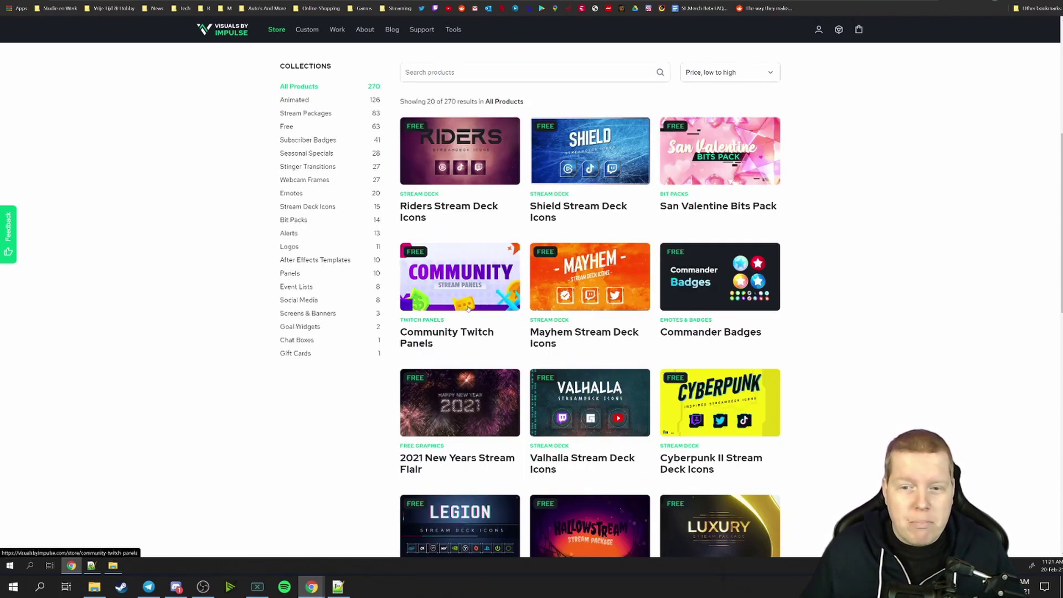
pyautogui.scroll(-1, 468, 309)
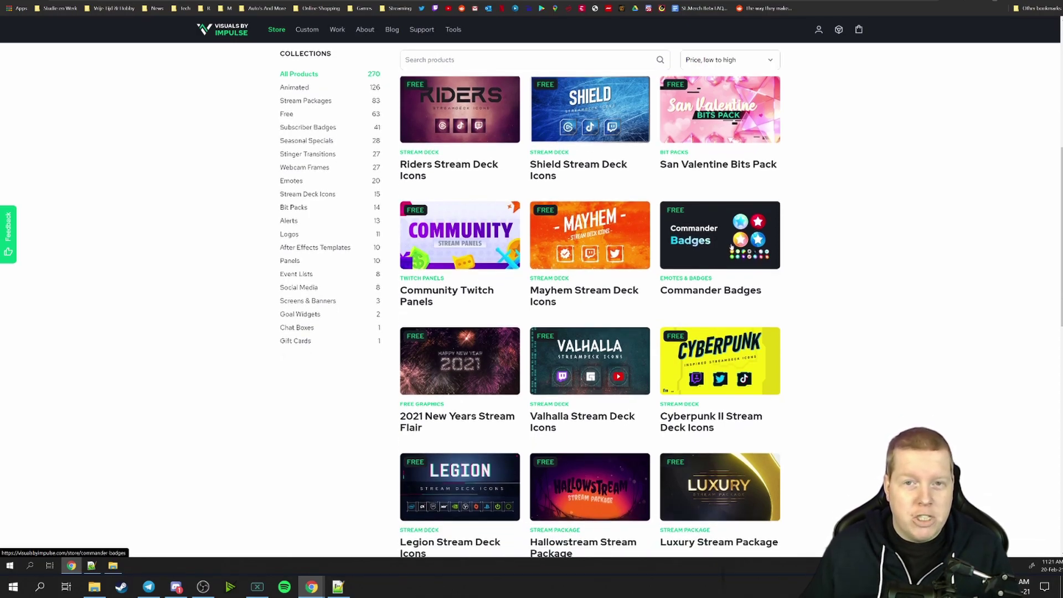
pyautogui.scroll(-2, 463, 298)
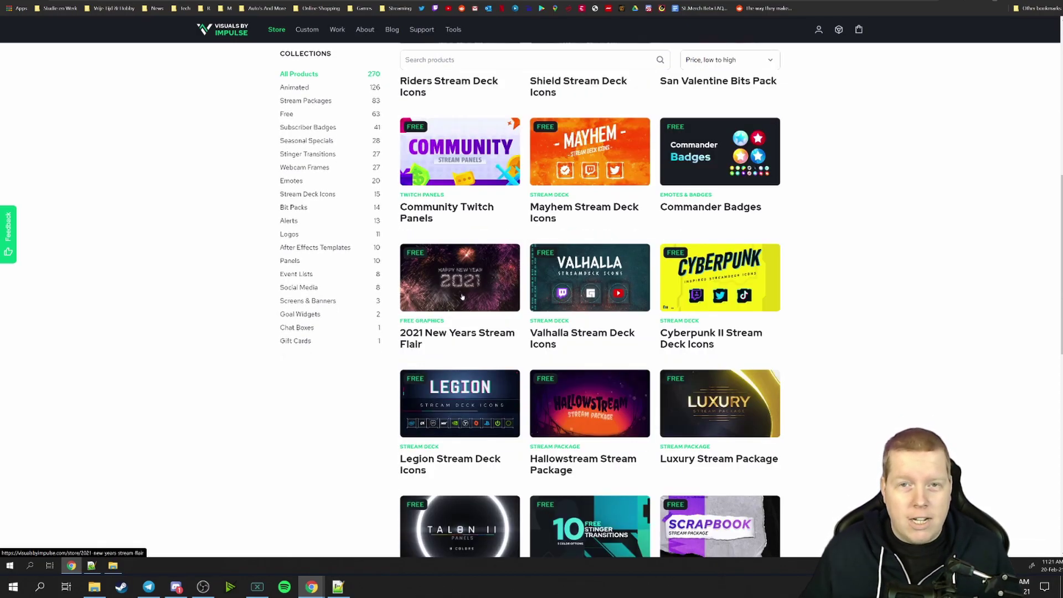
pyautogui.scroll(-2, 732, 324)
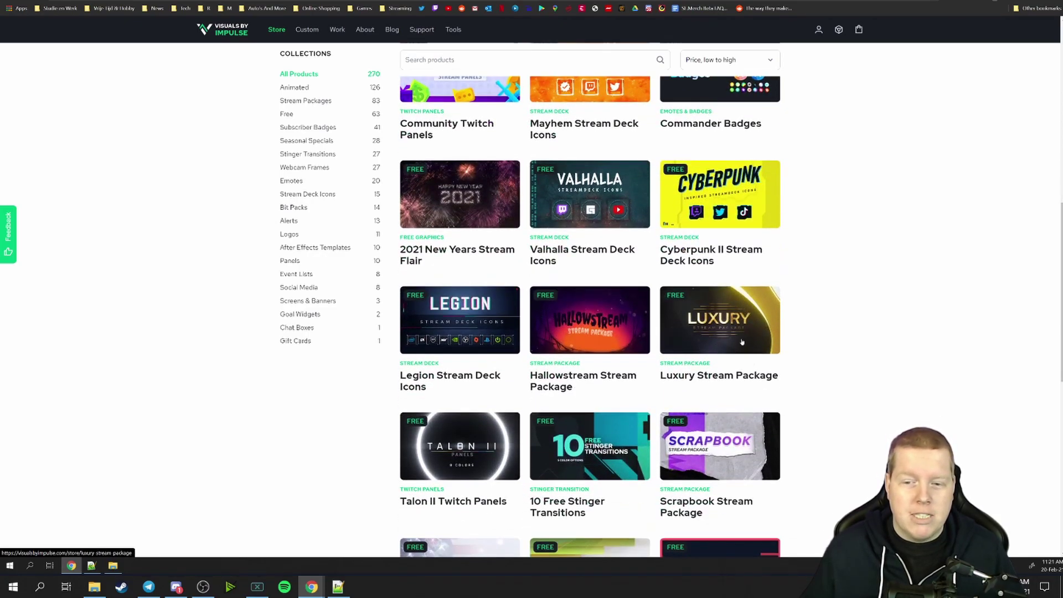
pyautogui.click(729, 337)
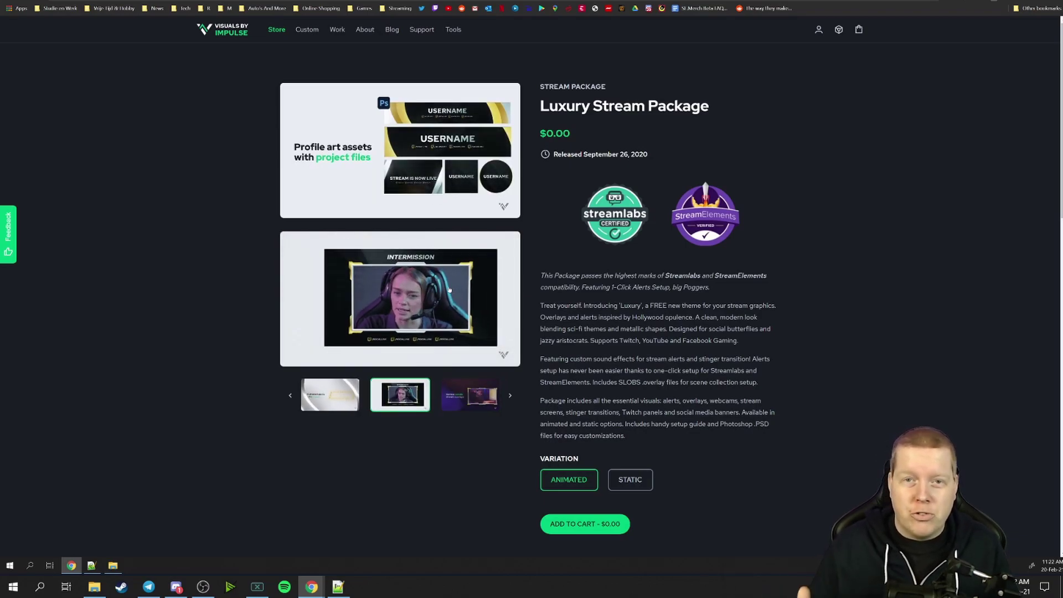
# Step: Go to the Tools page with Free Panel Maker, Stinger Transition Maker and other free tools
pyautogui.click(455, 30)
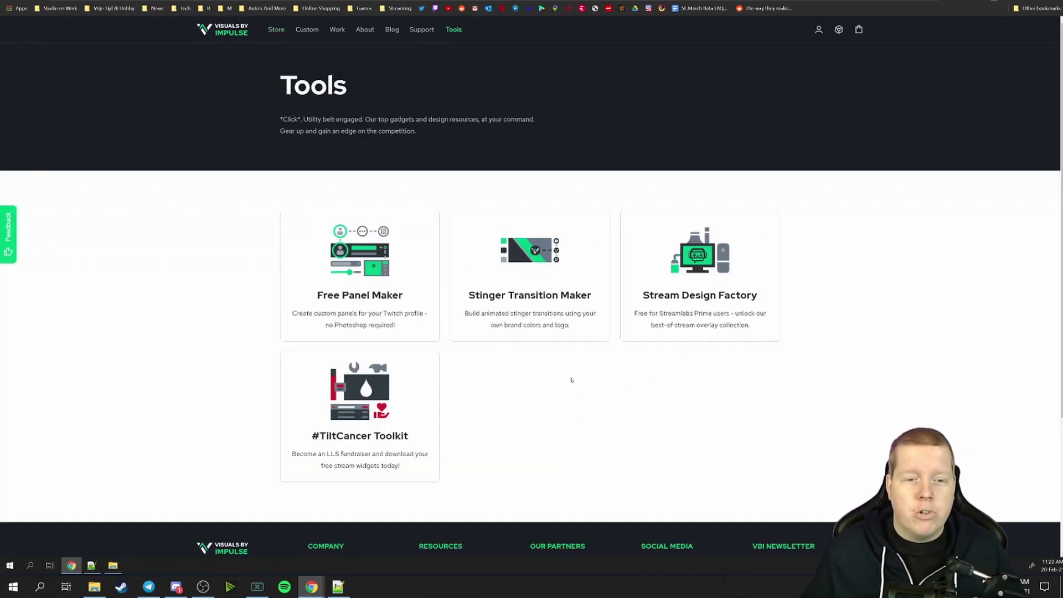
# Step: Open the Free Panel Maker and replace the panel title with 'Youtube'
pyautogui.click(378, 294)
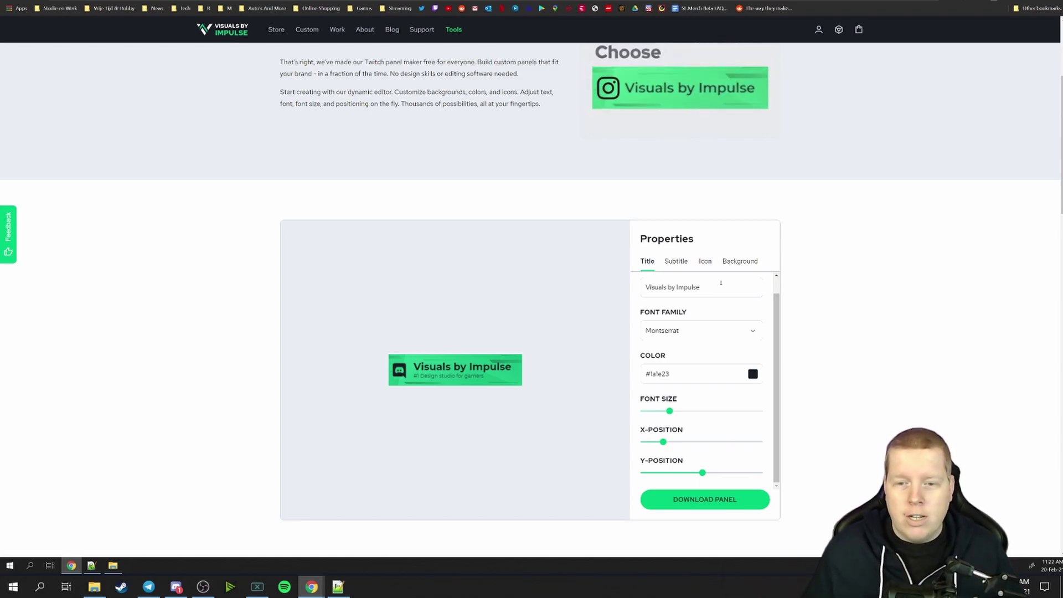
pyautogui.moveTo(721, 283); pyautogui.dragTo(635, 295)
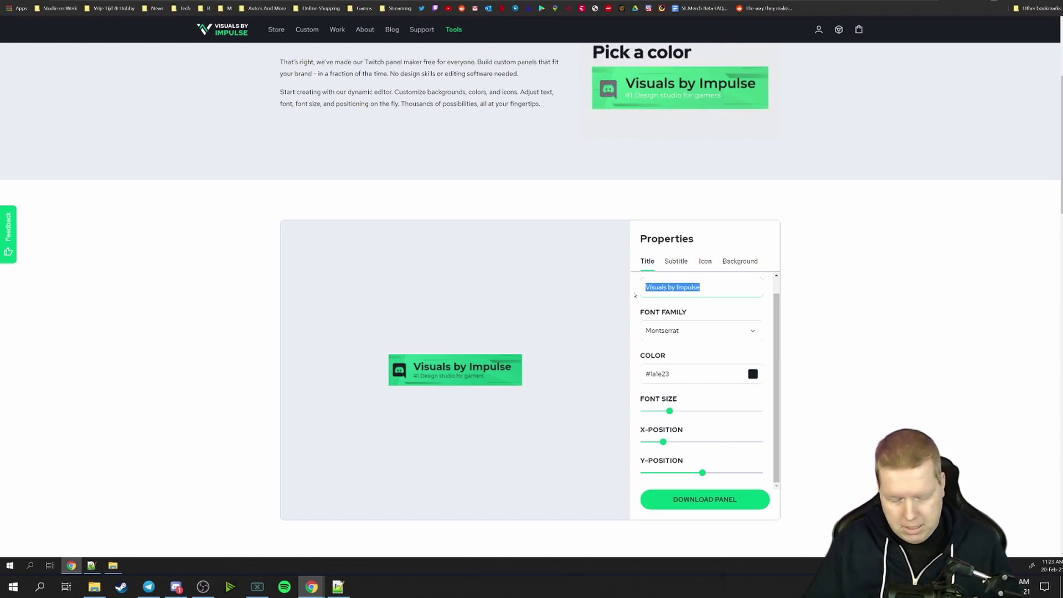
pyautogui.write('Youtube')
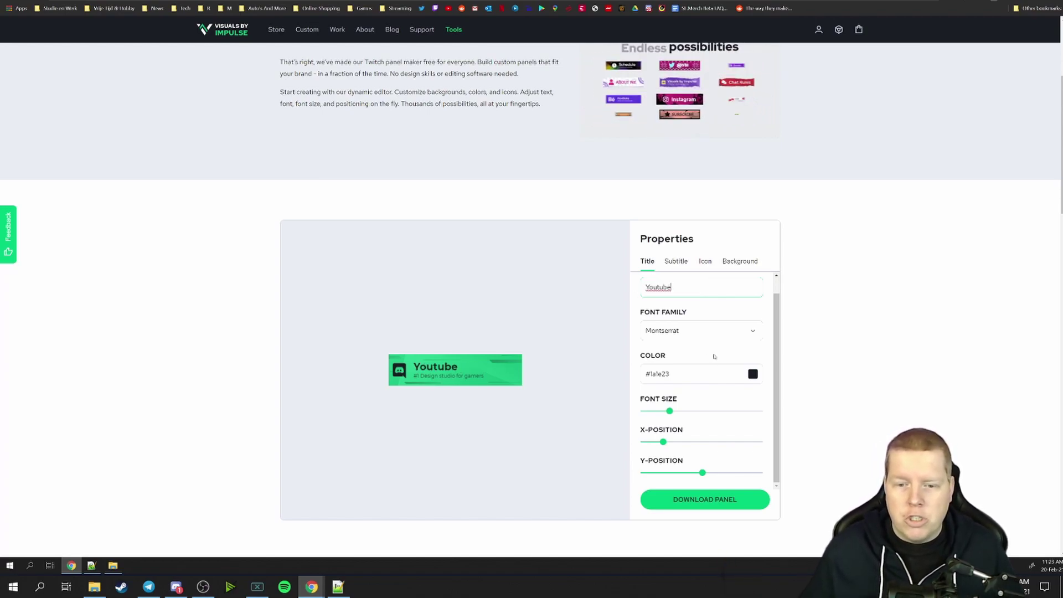
# Step: Search icon types for 'you' and set the Youtube logo as the panel icon
pyautogui.click(709, 262)
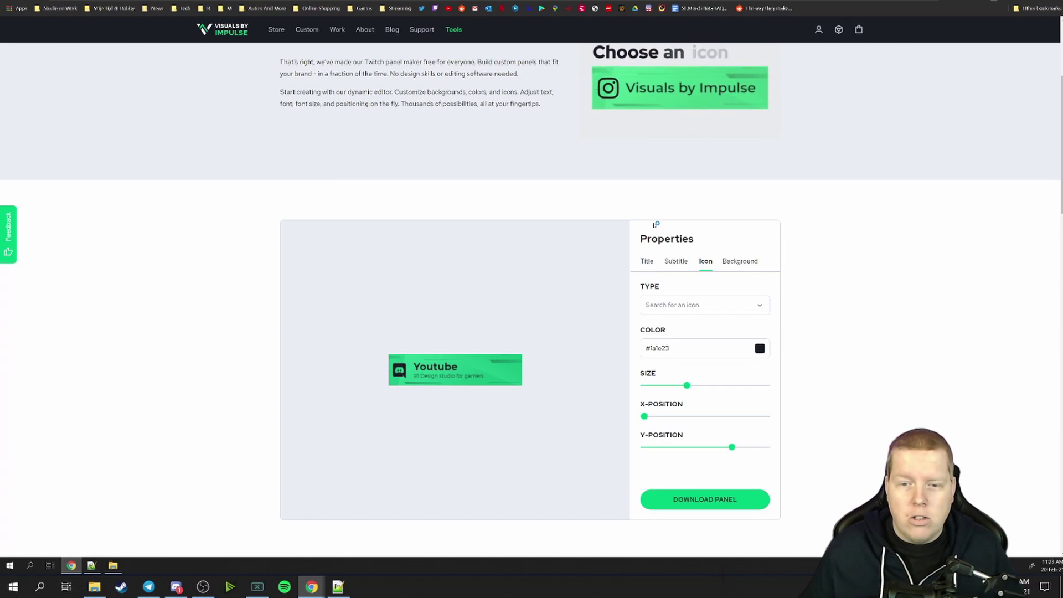
pyautogui.click(646, 305)
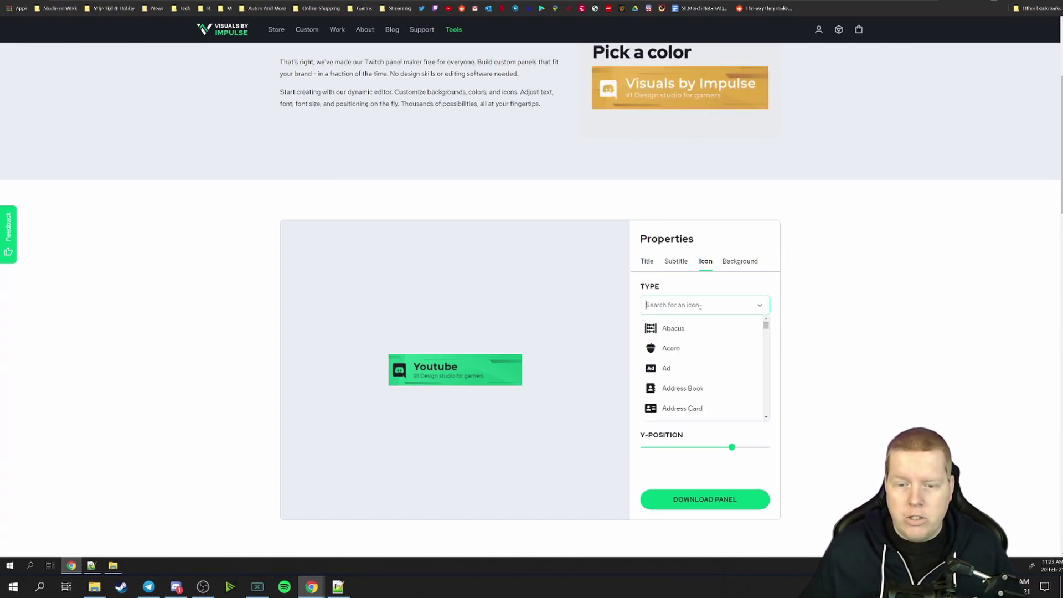
pyautogui.write('yout')
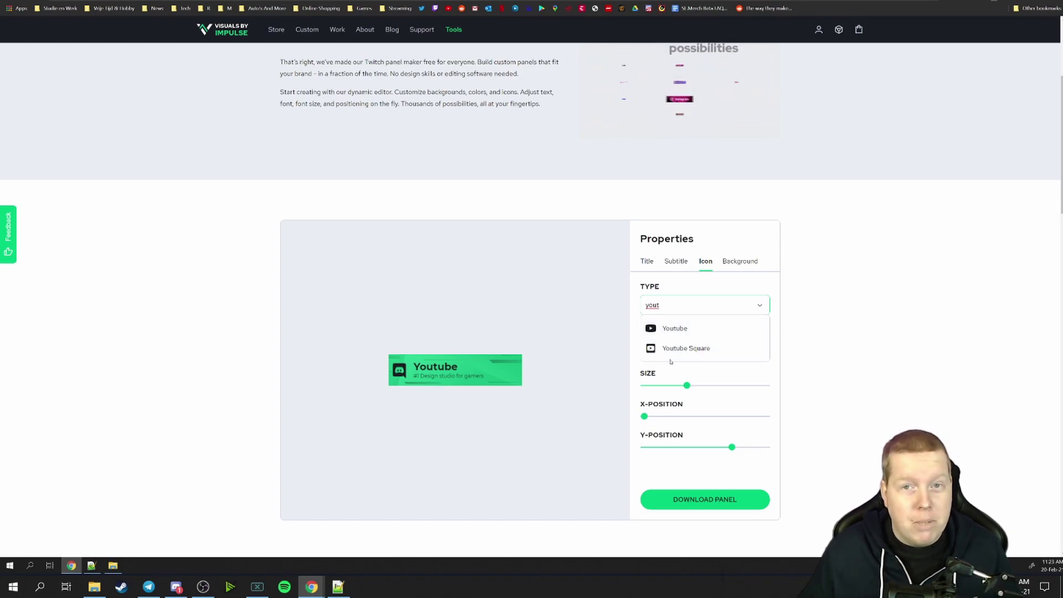
pyautogui.click(676, 328)
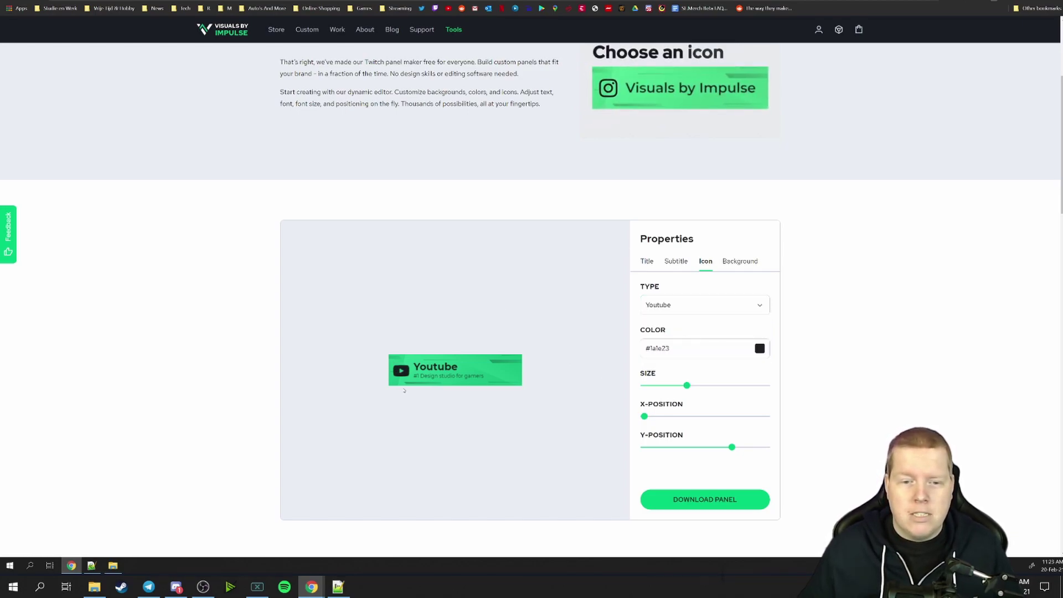
pyautogui.scroll(-1, 699, 226)
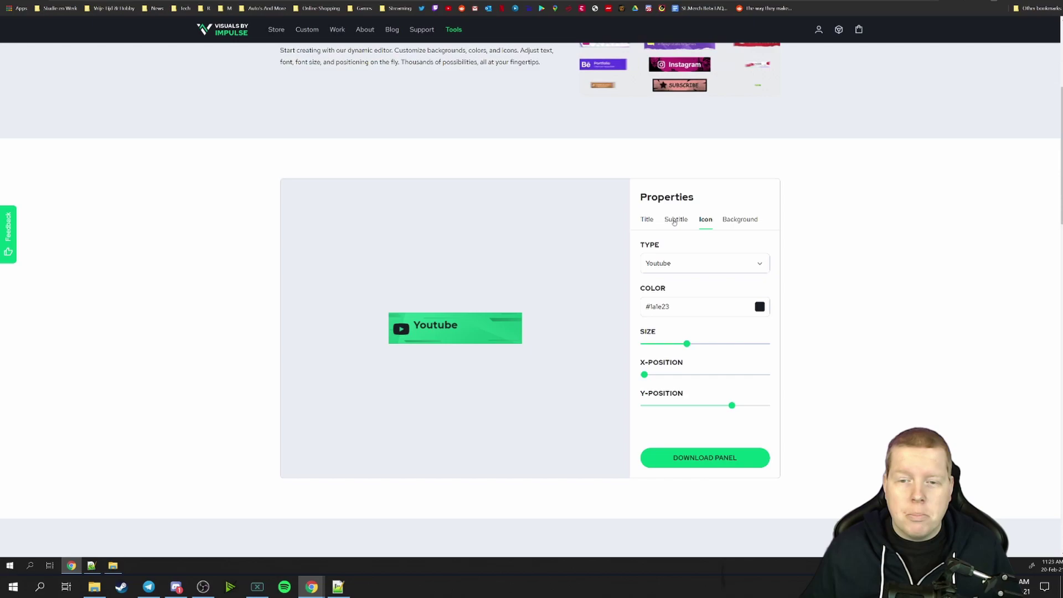
# Step: Add the channel name as the subtitle in Bebas Neue, coloured white #F0F0F0
pyautogui.click(674, 221)
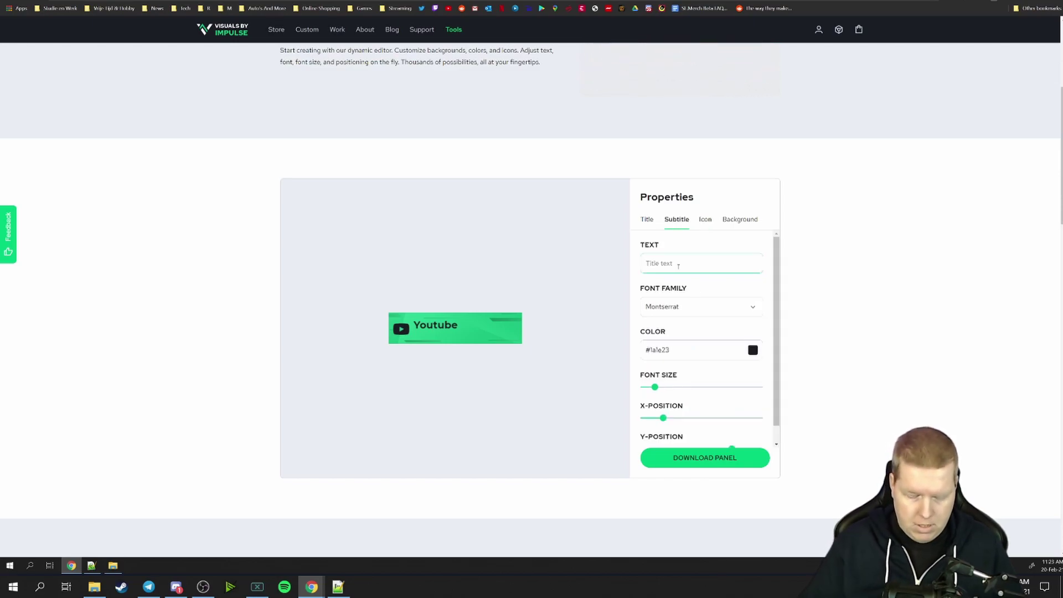
pyautogui.write('Rubensaurus of')
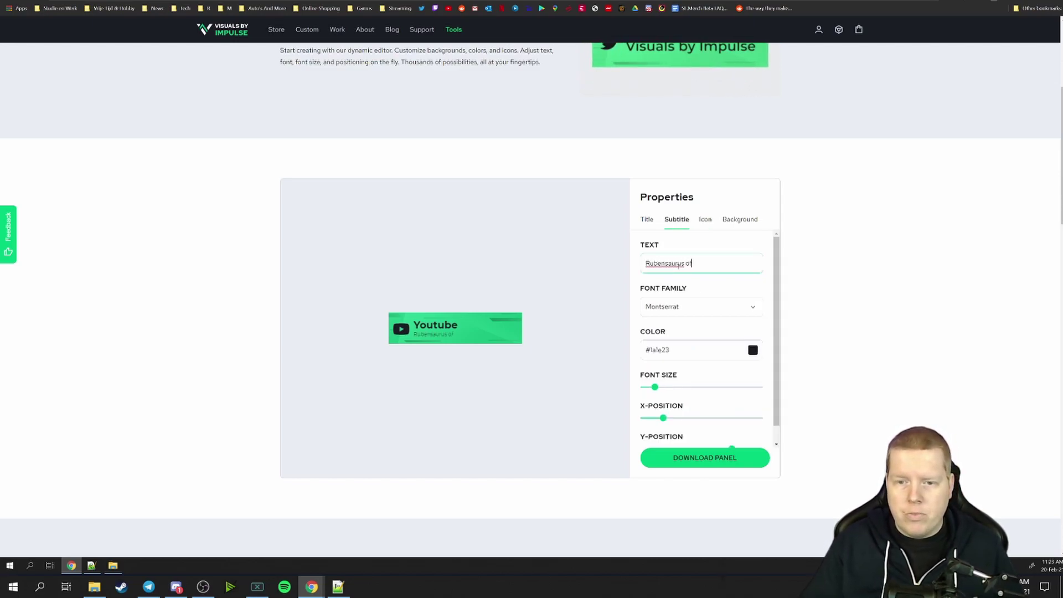
pyautogui.write('ficial')
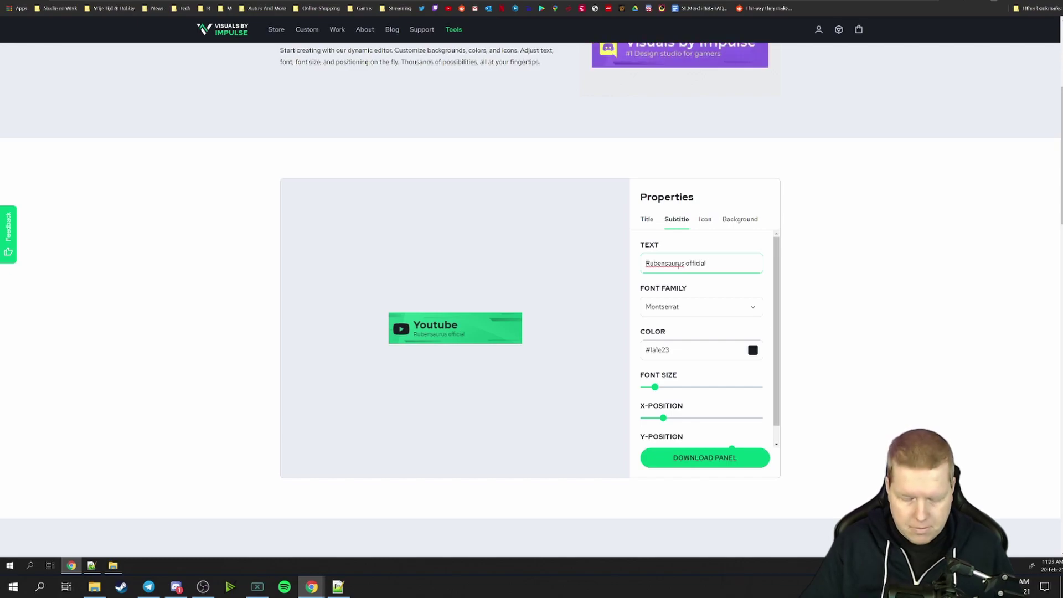
pyautogui.write(' cha')
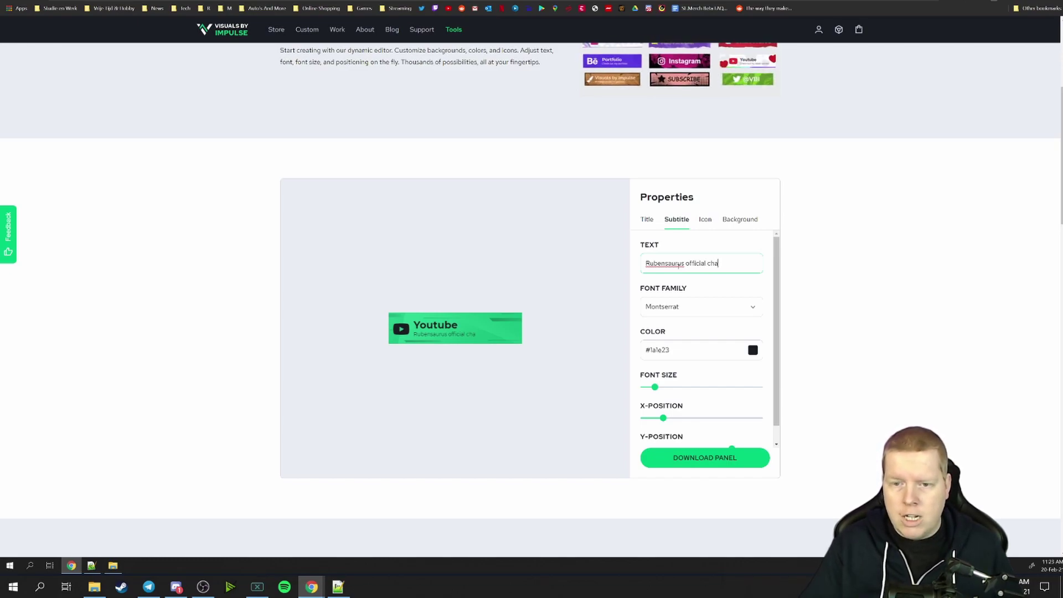
pyautogui.write('nnel')
pyautogui.scroll(-1, 723, 265)
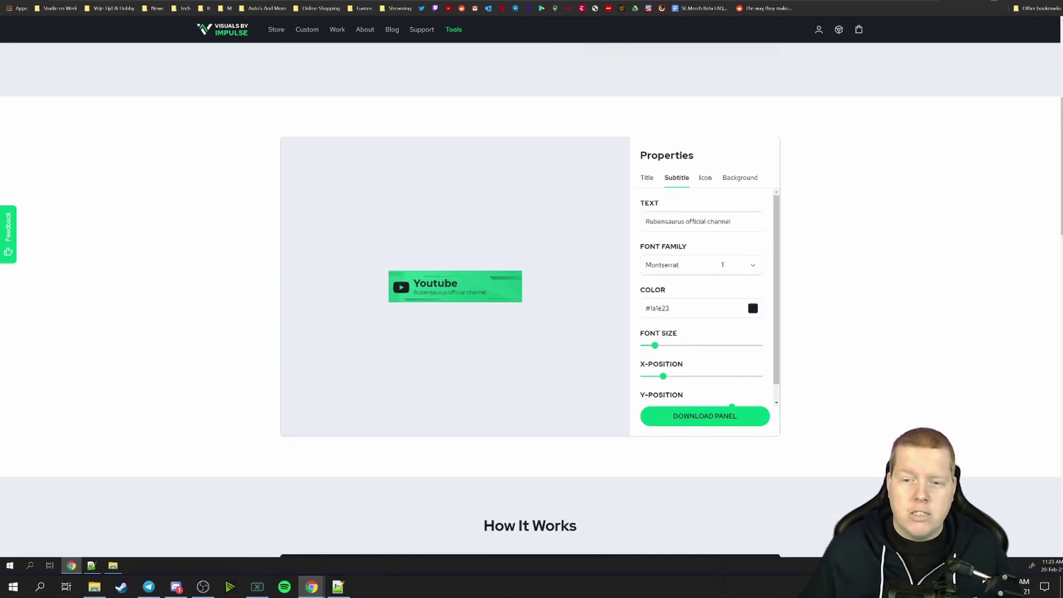
pyautogui.click(722, 265)
pyautogui.scroll(-3, 691, 299)
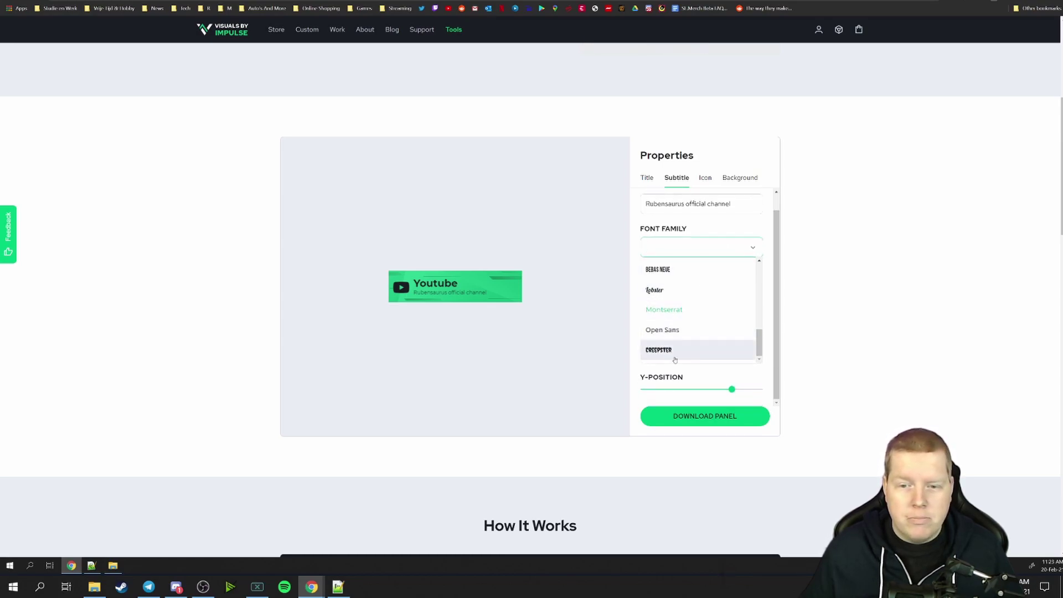
pyautogui.scroll(1, 686, 316)
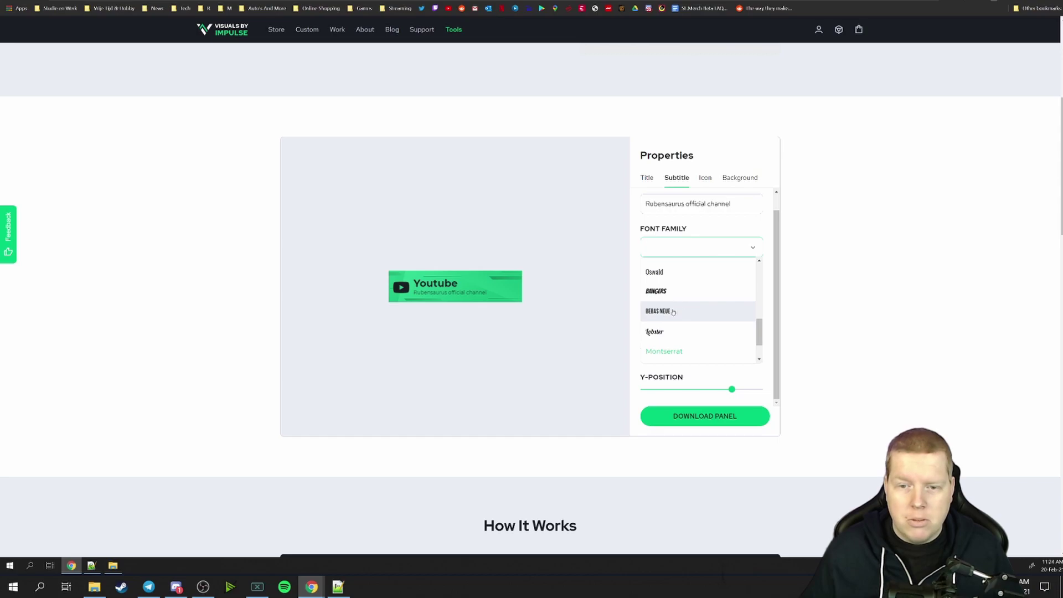
pyautogui.click(673, 312)
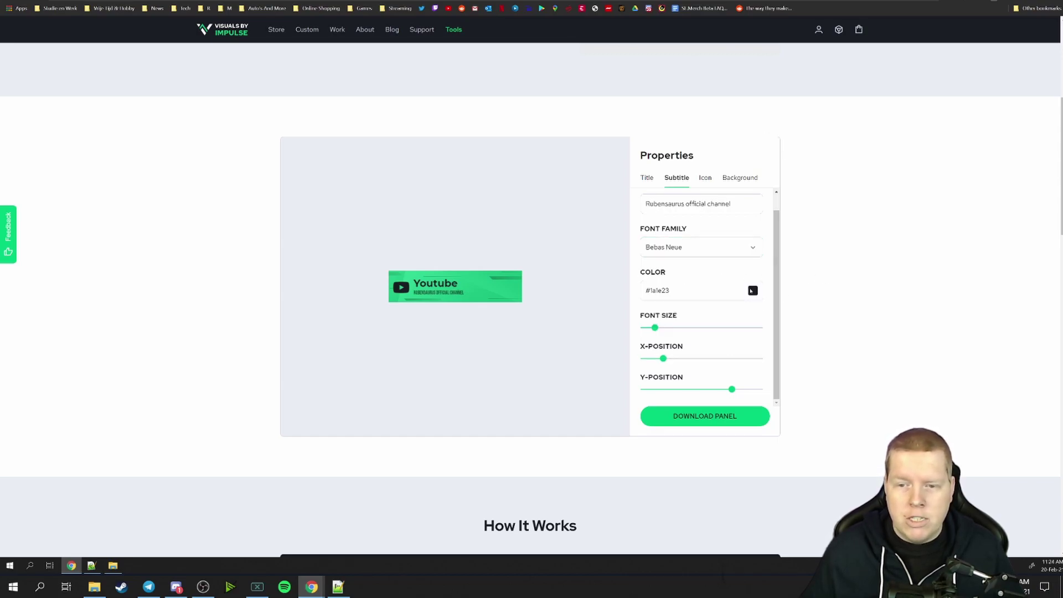
pyautogui.click(752, 290)
pyautogui.moveTo(686, 313); pyautogui.dragTo(666, 327)
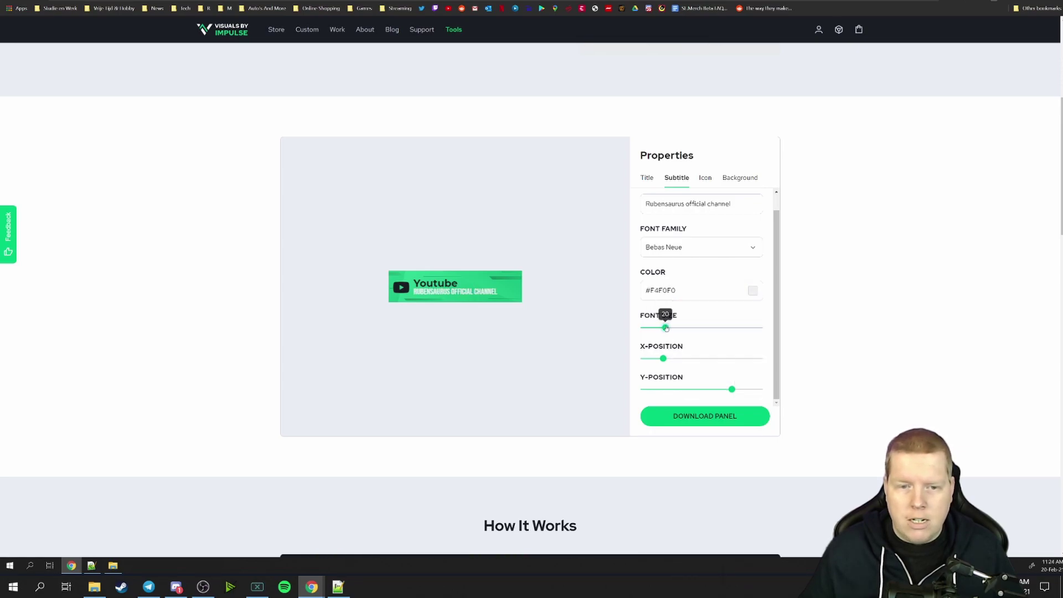
# Step: Set the panel background texture to Poly Glacier
pyautogui.click(740, 177)
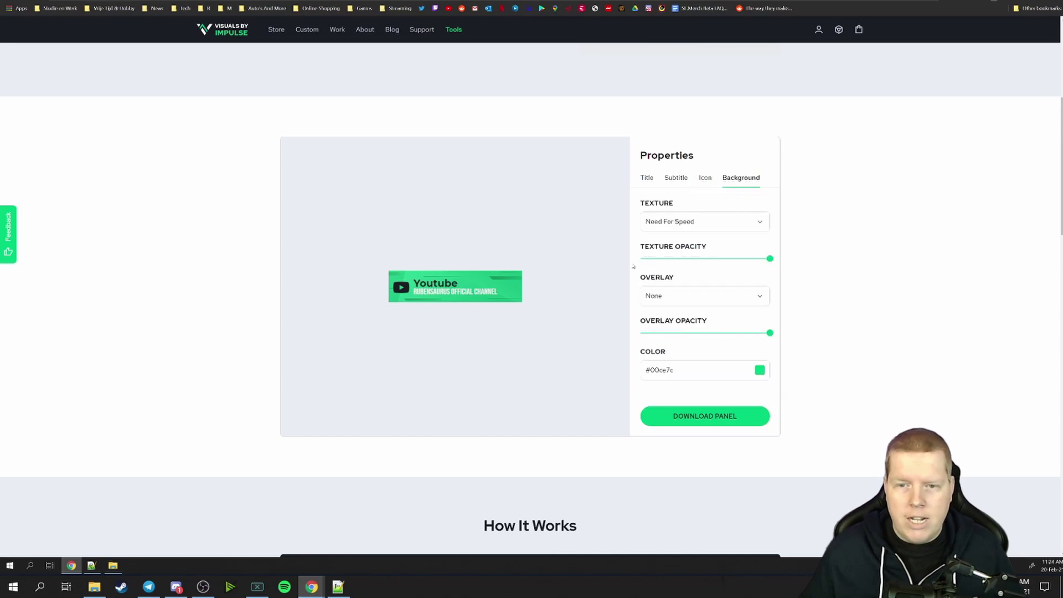
pyautogui.click(711, 225)
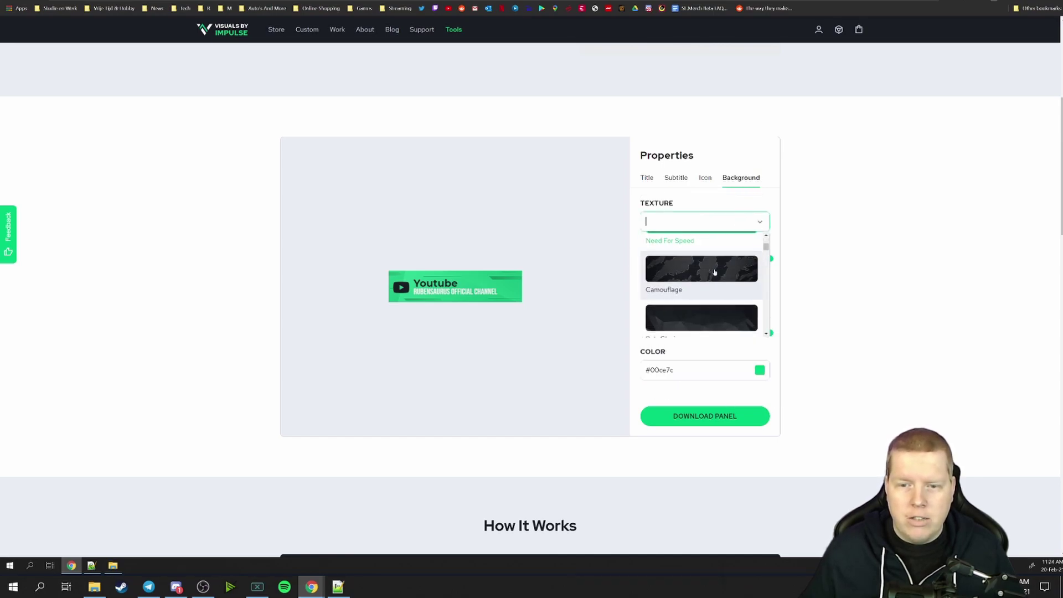
pyautogui.scroll(-1, 712, 287)
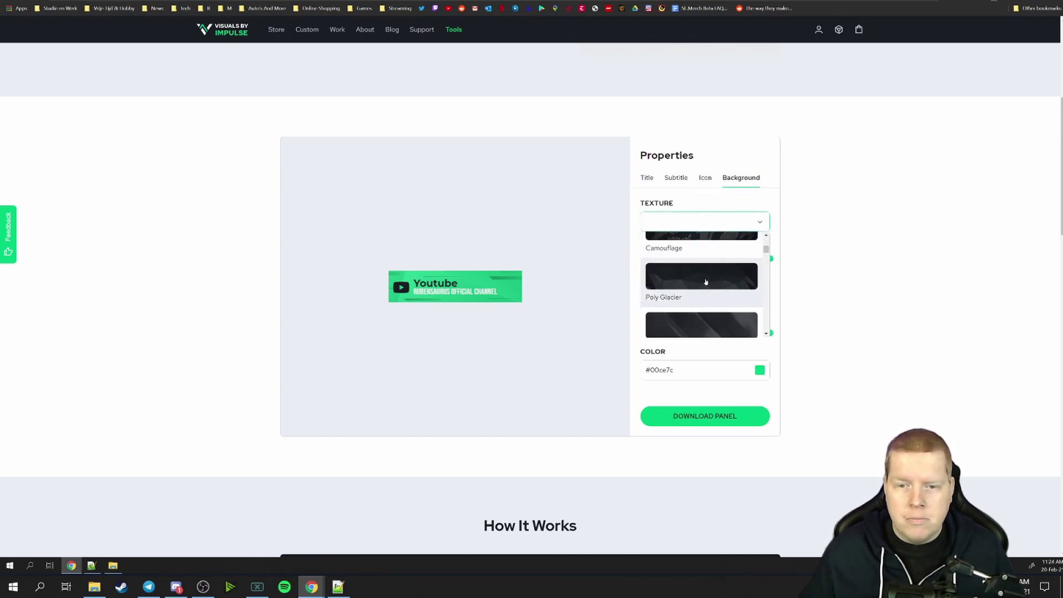
pyautogui.click(705, 278)
# Step: Apply the Fireworks overlay to the panel, replacing the briefly chosen Fire overlay
pyautogui.scroll(-2, 699, 322)
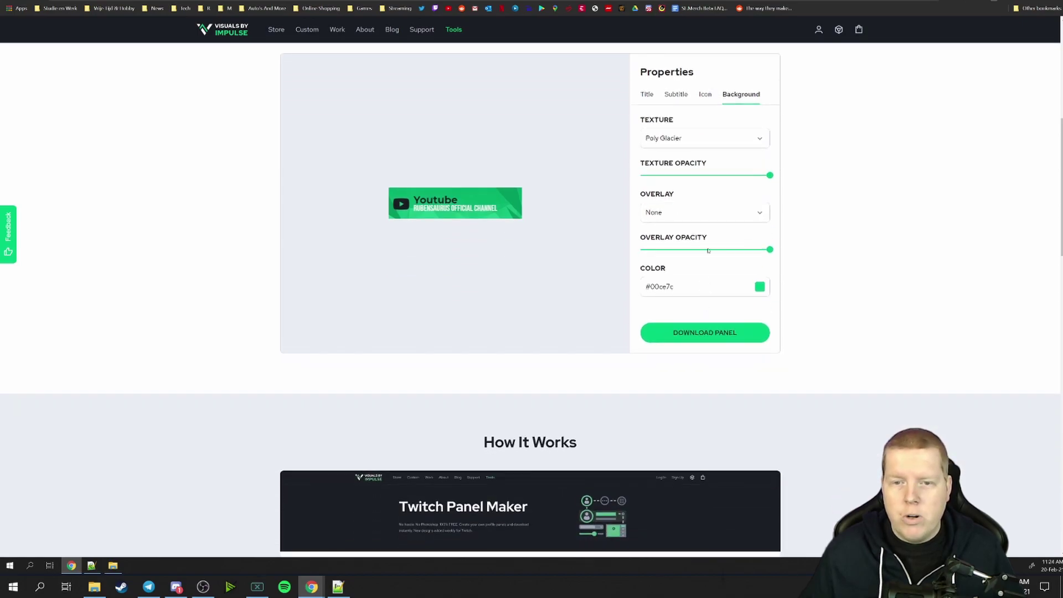
pyautogui.click(705, 213)
pyautogui.click(716, 259)
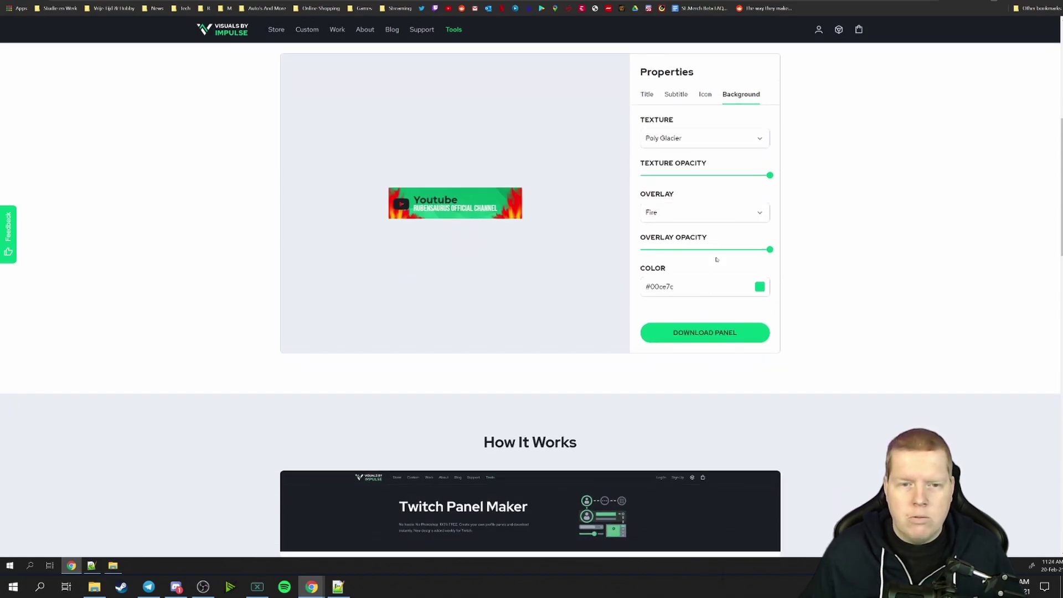
pyautogui.click(753, 212)
pyautogui.scroll(-3, 712, 293)
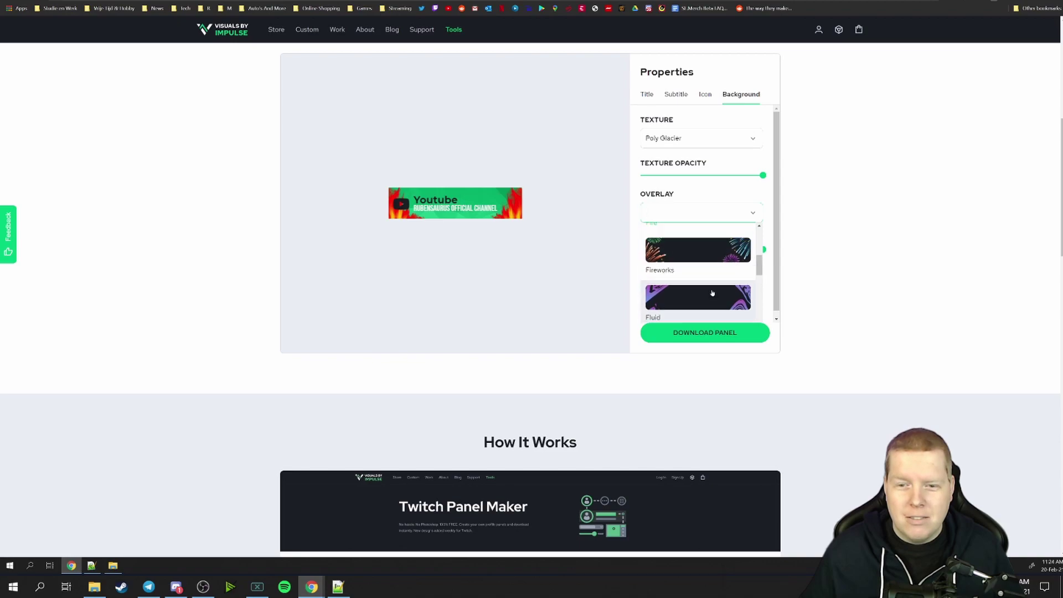
pyautogui.scroll(-3, 712, 292)
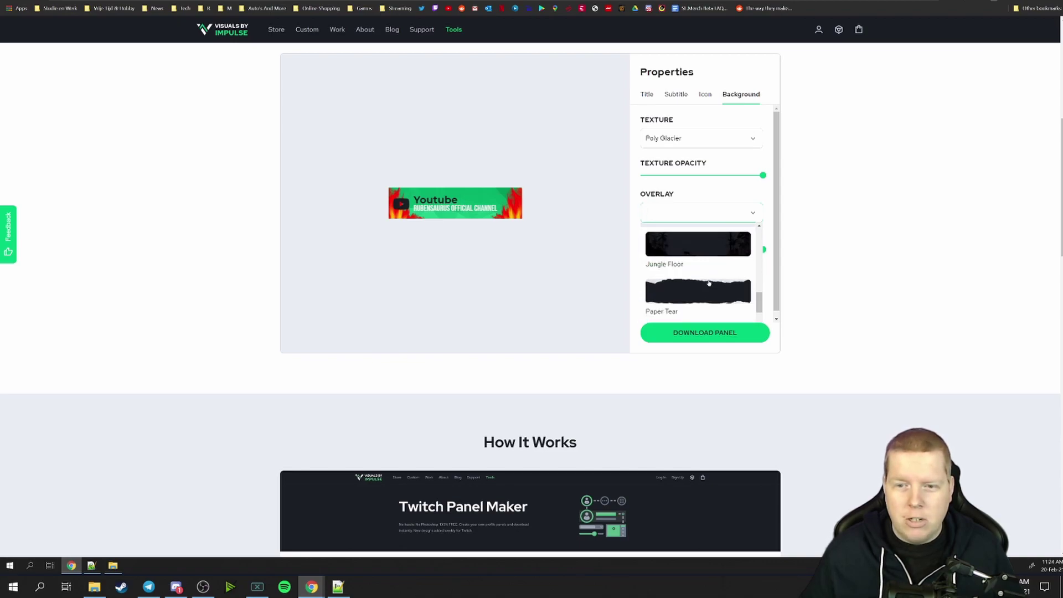
pyautogui.scroll(-1, 708, 282)
pyautogui.click(708, 288)
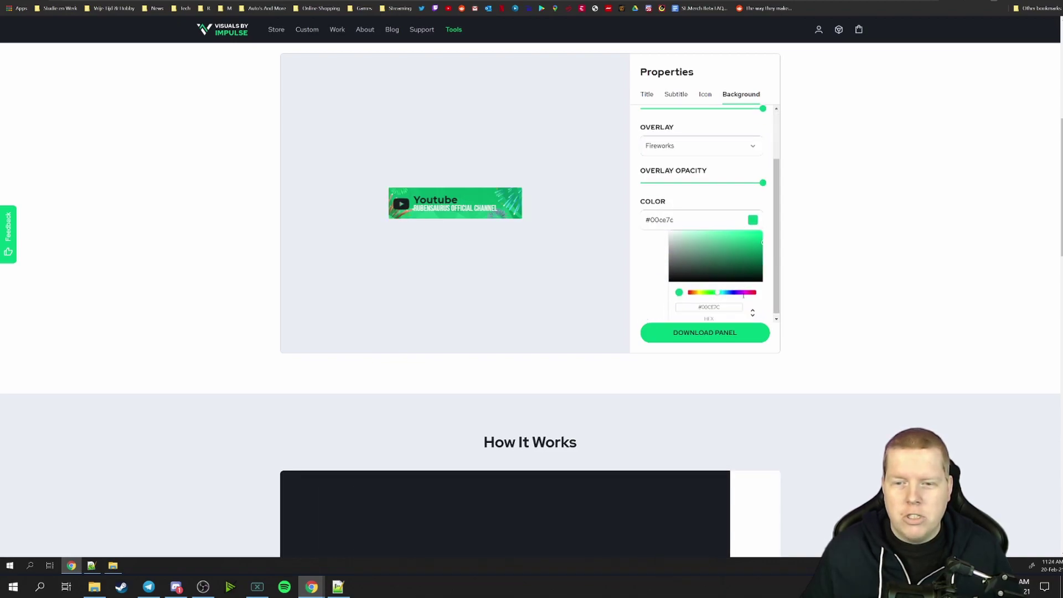
# Step: Make the panel background colour bright red #FF1818
pyautogui.moveTo(726, 292); pyautogui.dragTo(690, 291)
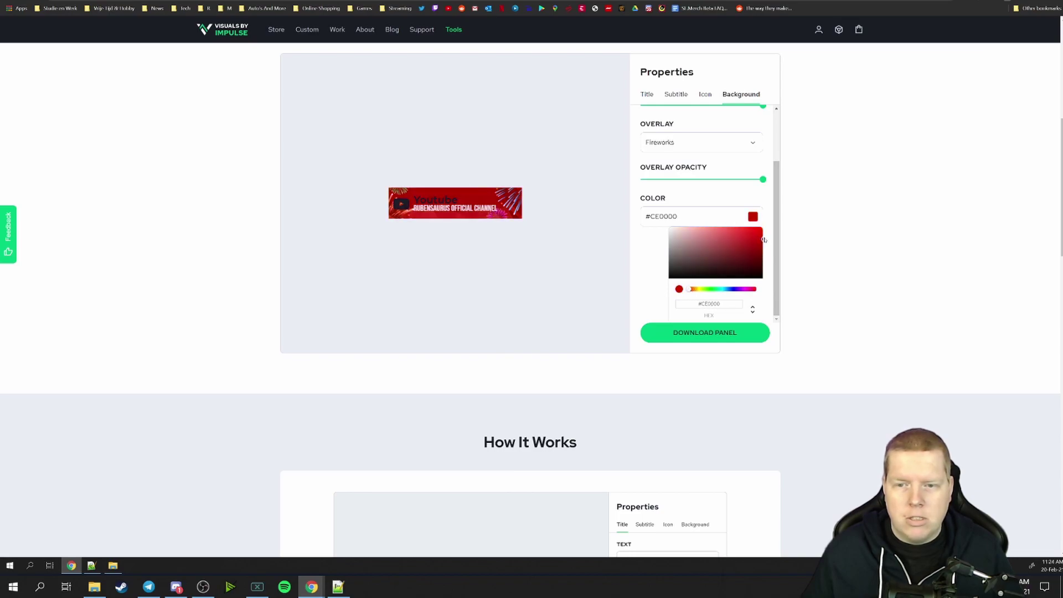
pyautogui.moveTo(761, 239); pyautogui.dragTo(755, 229)
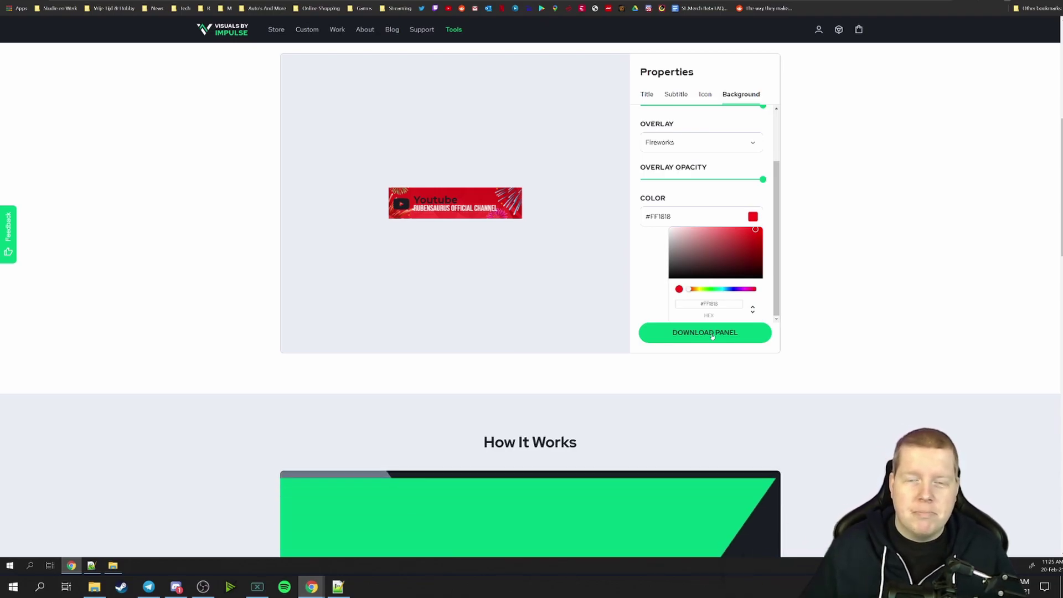
pyautogui.scroll(1, 454, 35)
# Step: Open the Stinger Transition Maker, keep mov as the video format, and continue to templates
pyautogui.click(454, 30)
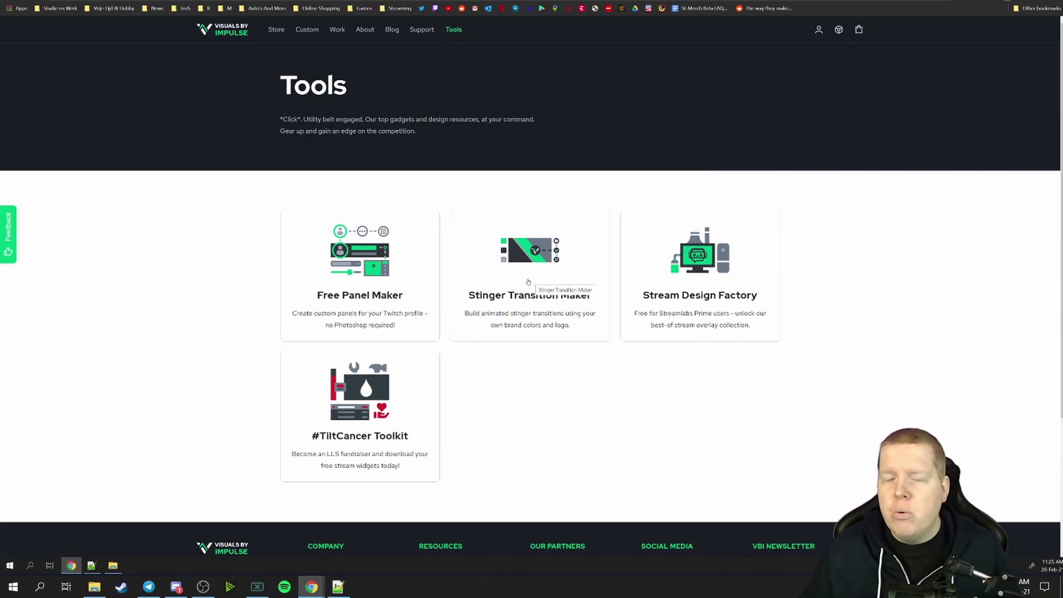
pyautogui.click(528, 283)
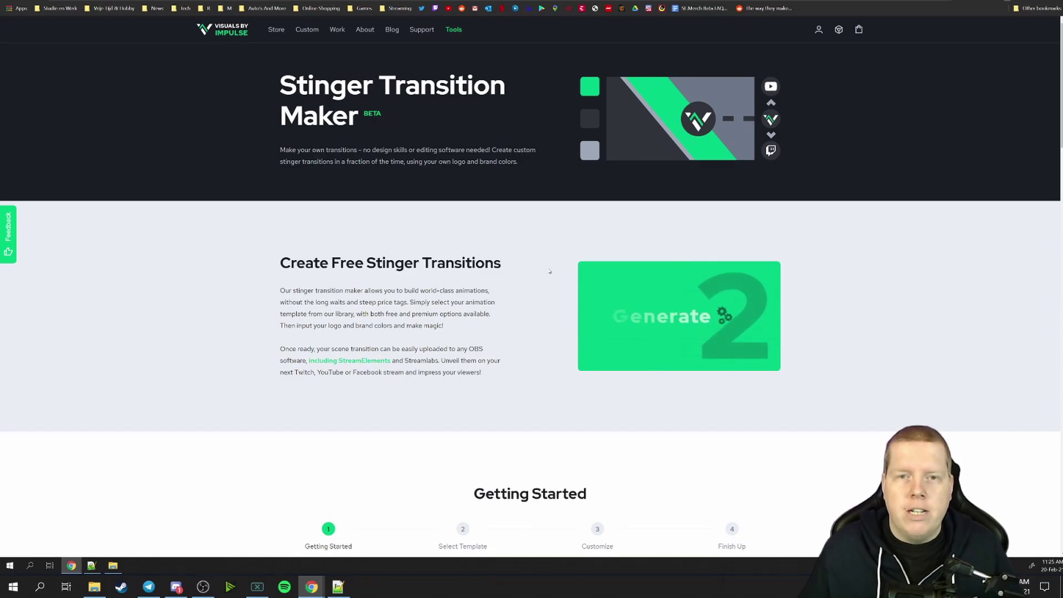
pyautogui.scroll(-5, 537, 277)
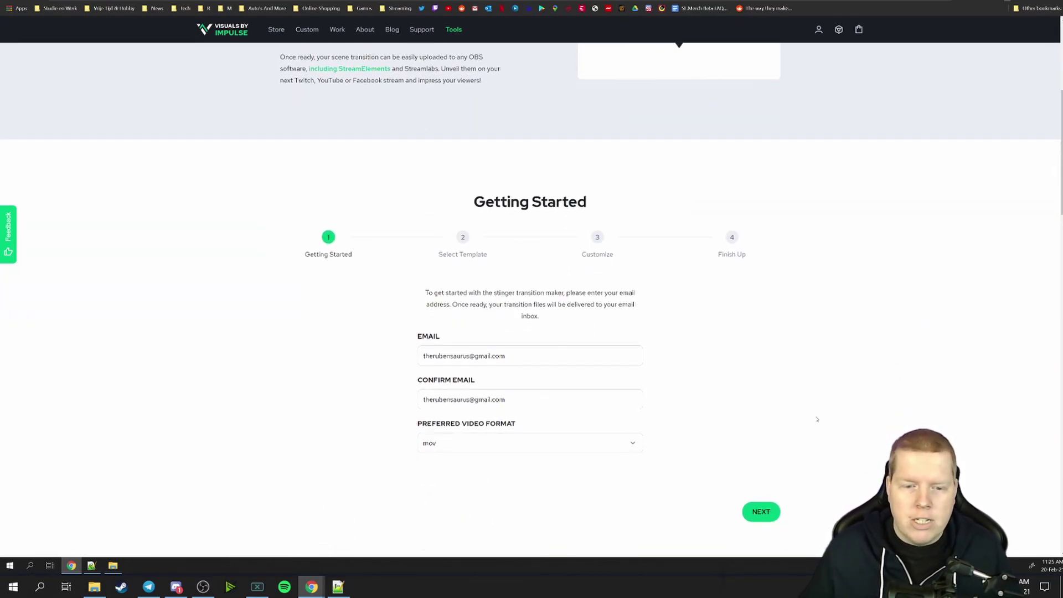
pyautogui.click(633, 445)
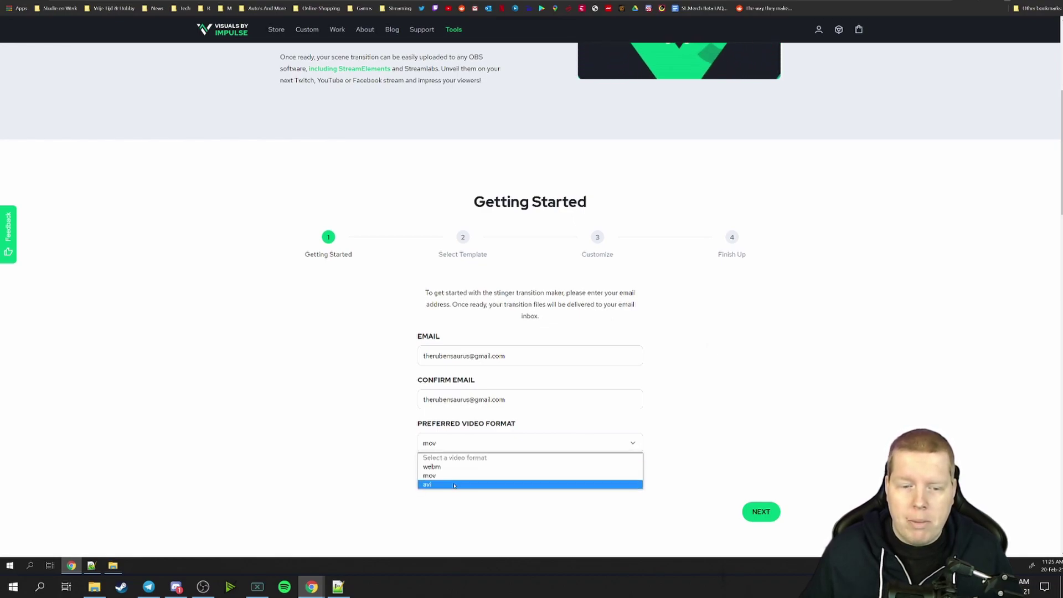
pyautogui.click(694, 452)
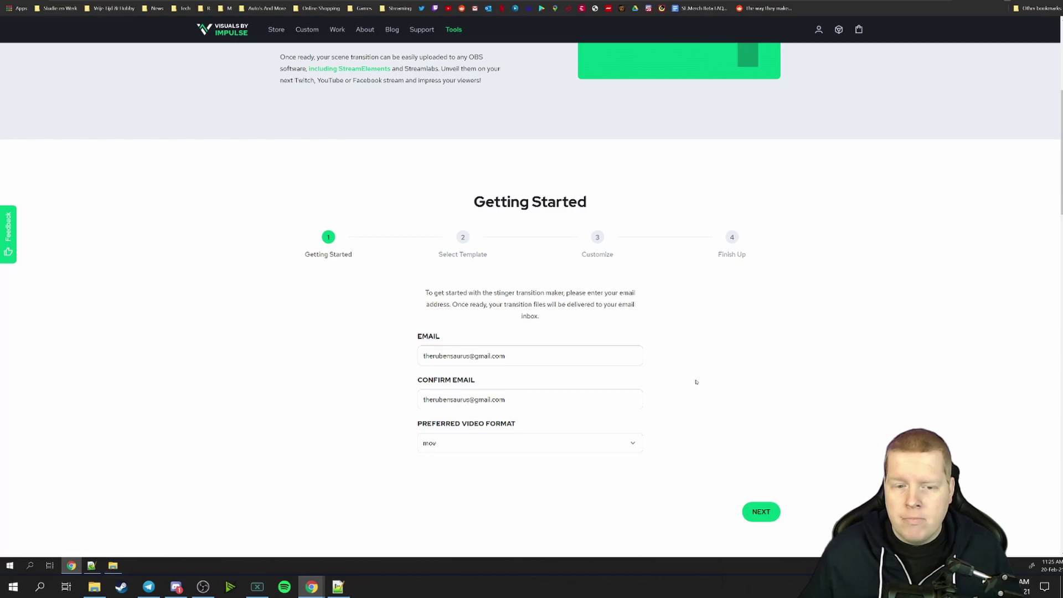
pyautogui.click(761, 512)
pyautogui.scroll(-2, 518, 464)
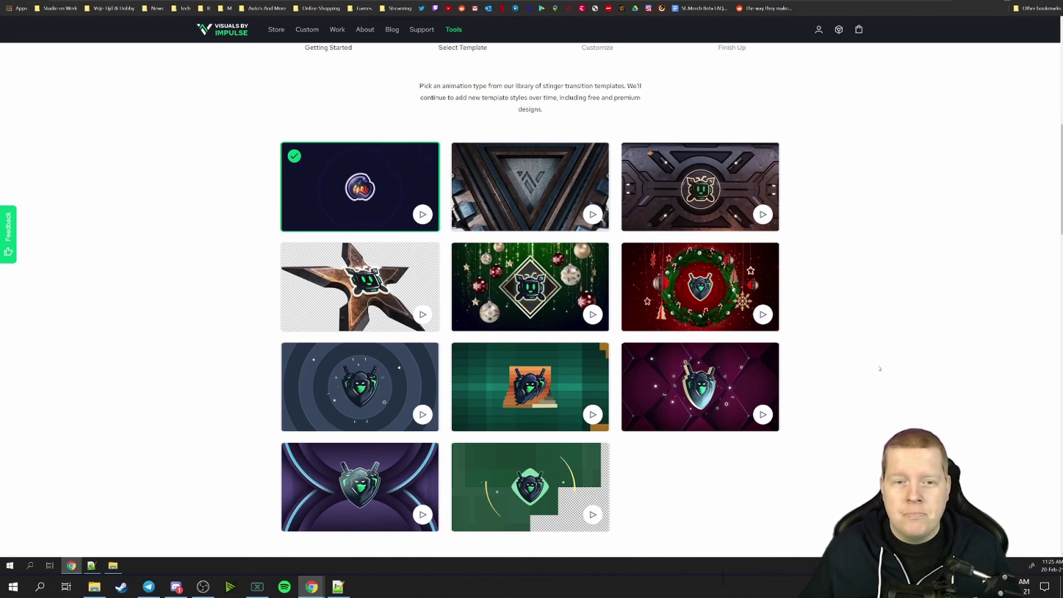
# Step: Pick the purple shield template, preview its animation, and advance to Customize
pyautogui.scroll(-1, 419, 467)
pyautogui.click(418, 453)
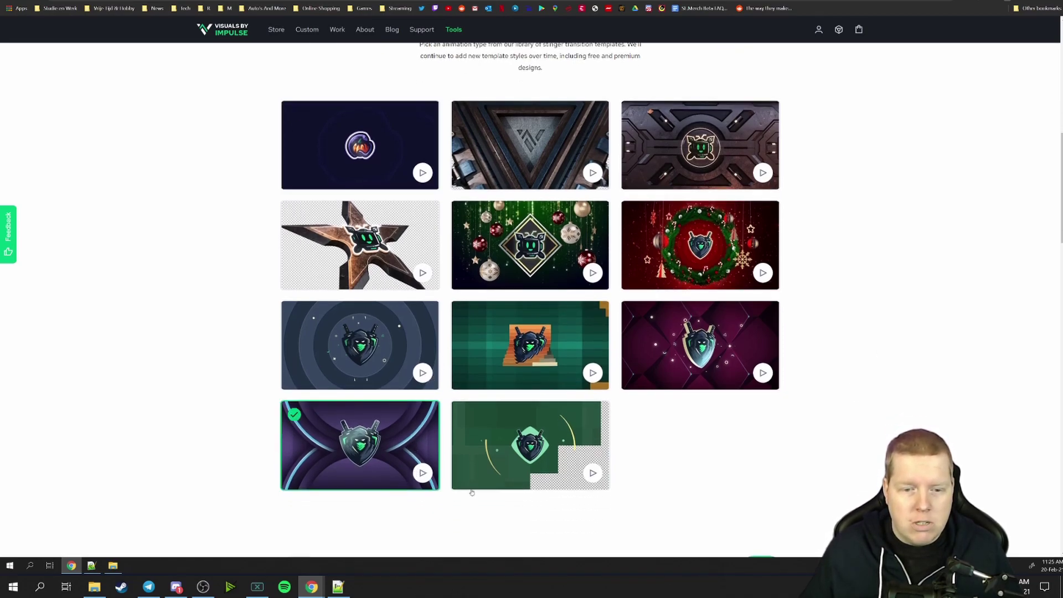
pyautogui.click(424, 475)
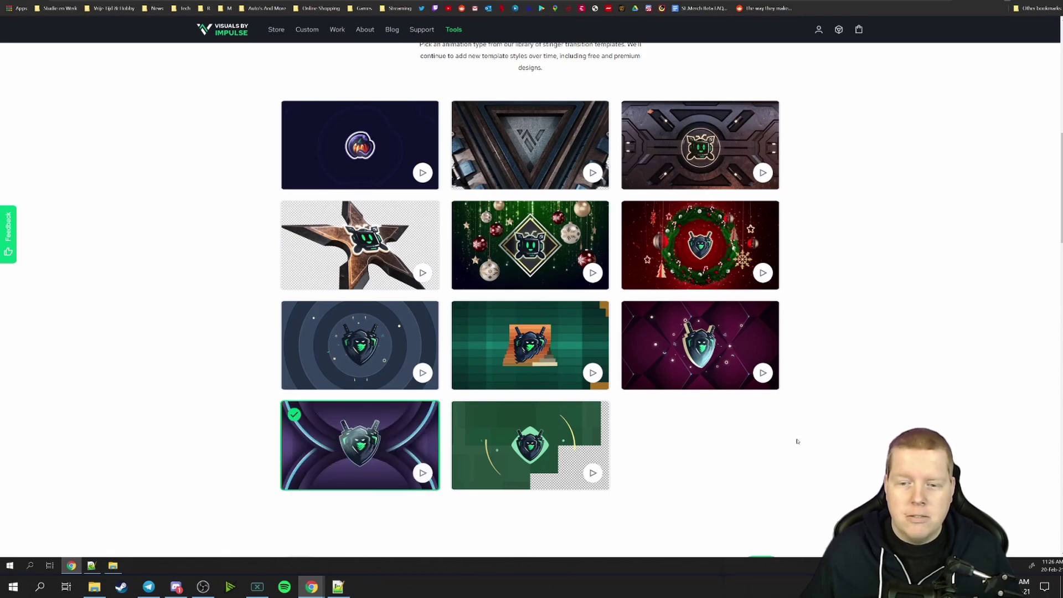
pyautogui.scroll(-3, 798, 441)
pyautogui.click(760, 356)
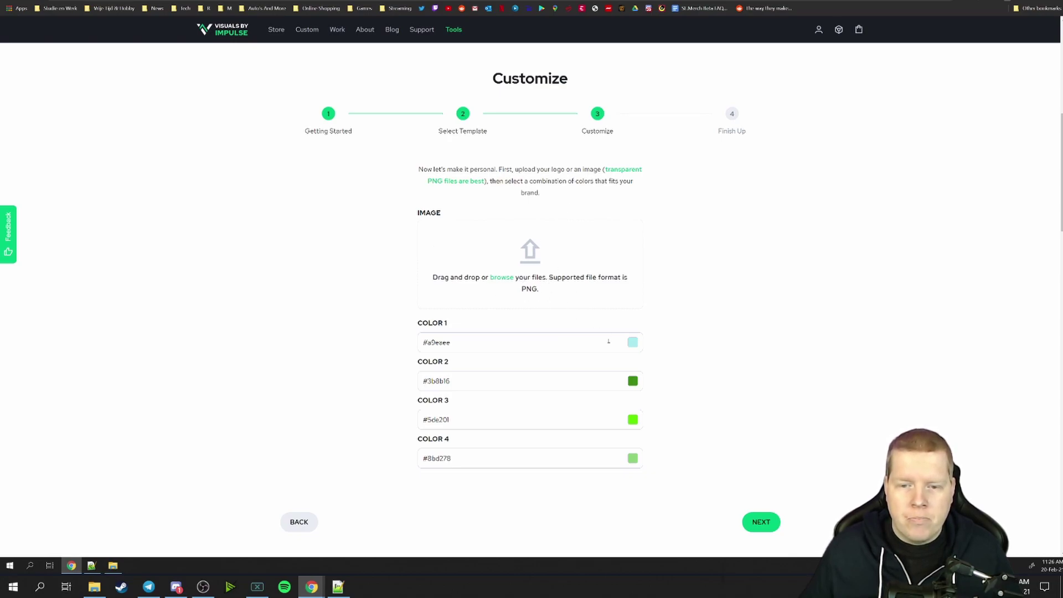
pyautogui.scroll(-2, 608, 341)
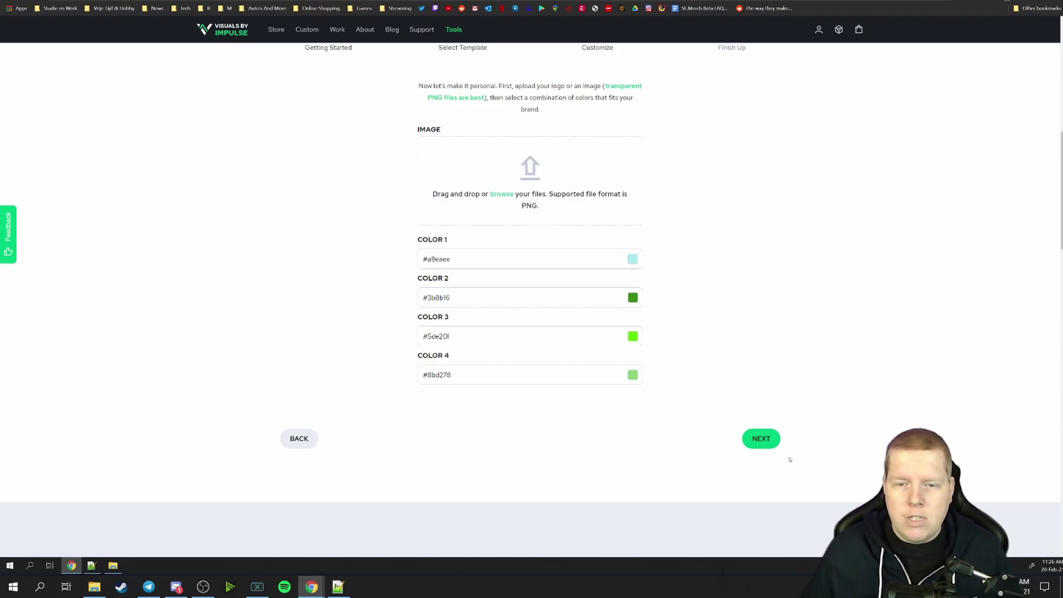
pyautogui.scroll(4, 769, 422)
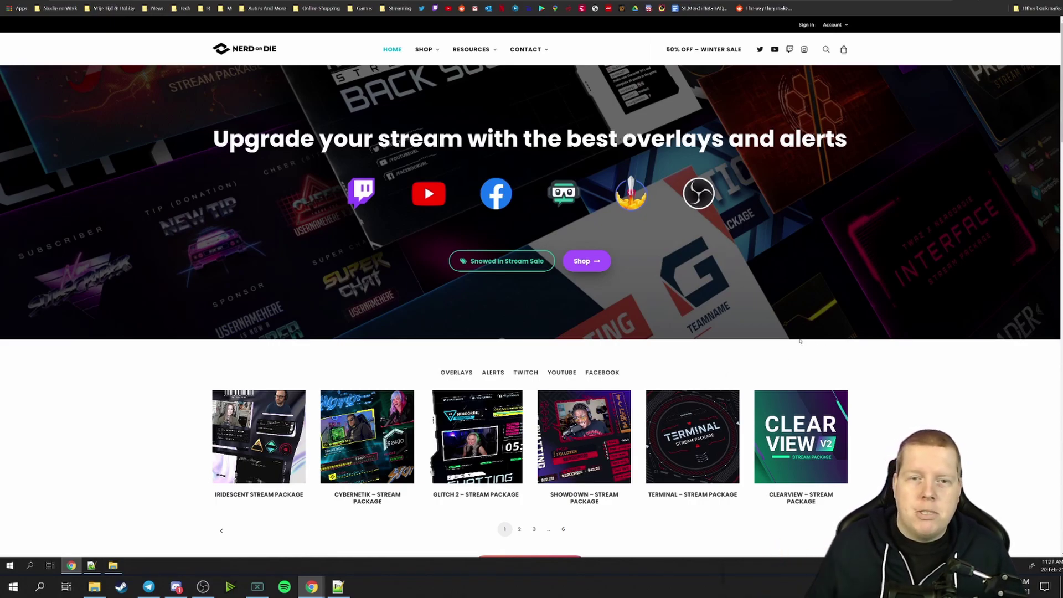
# Step: Open All Free Resources from the RESOURCES menu
pyautogui.moveTo(471, 49)
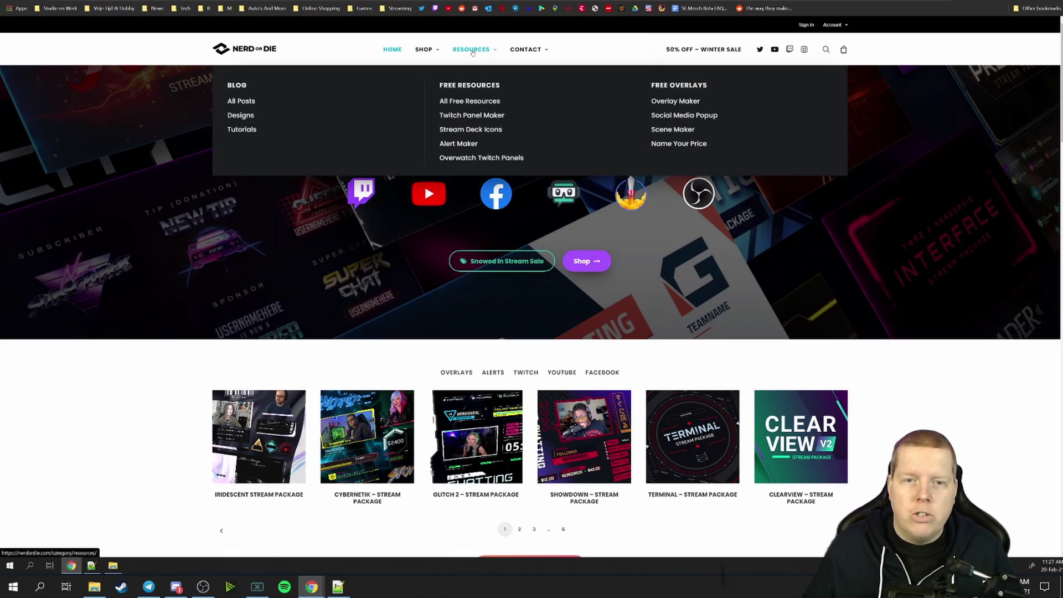
pyautogui.click(469, 102)
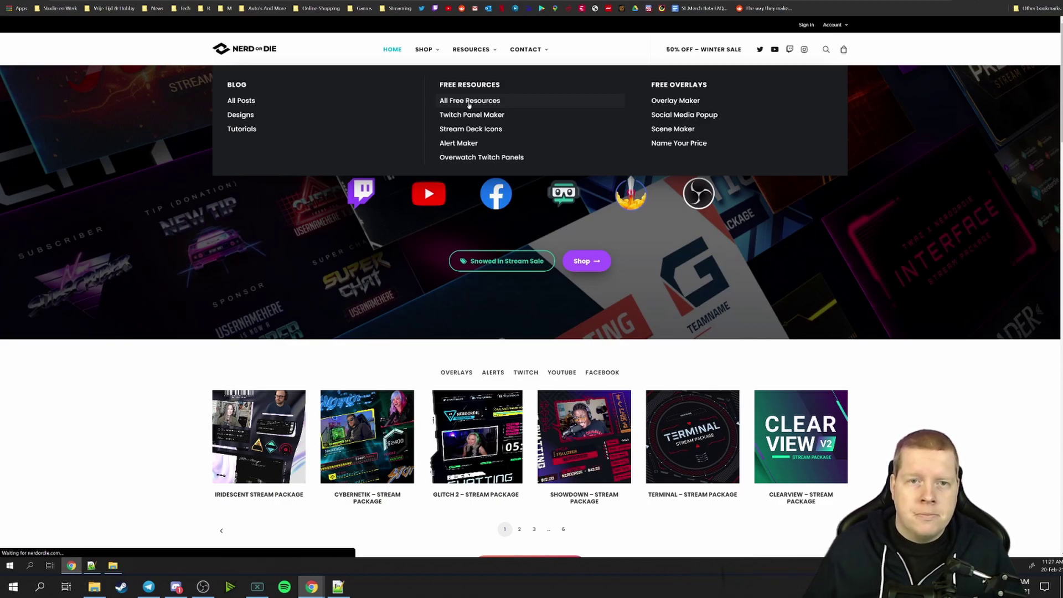
pyautogui.scroll(-2, 425, 264)
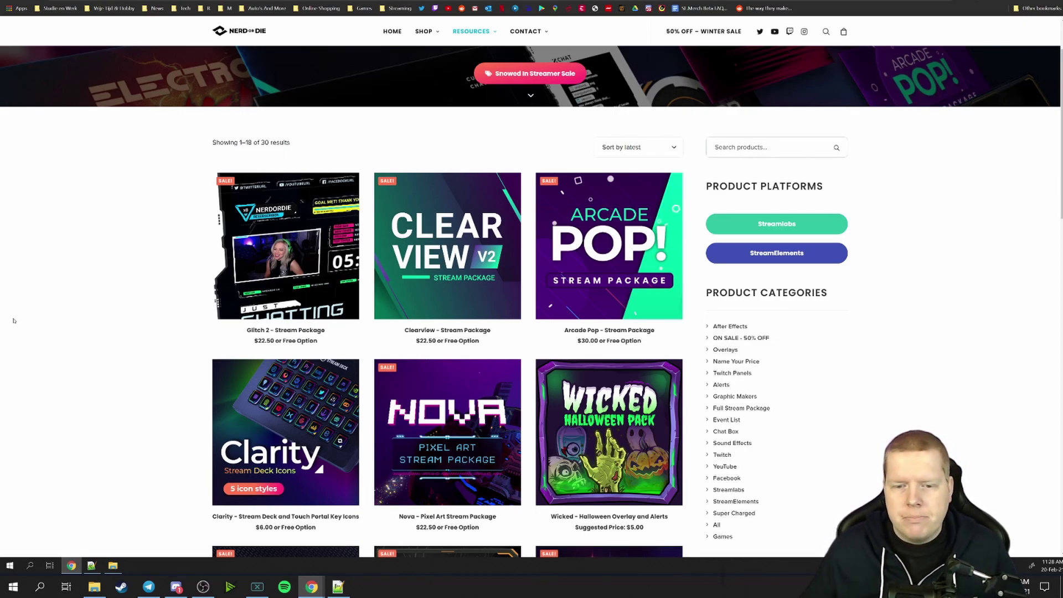
pyautogui.scroll(-2, 52, 314)
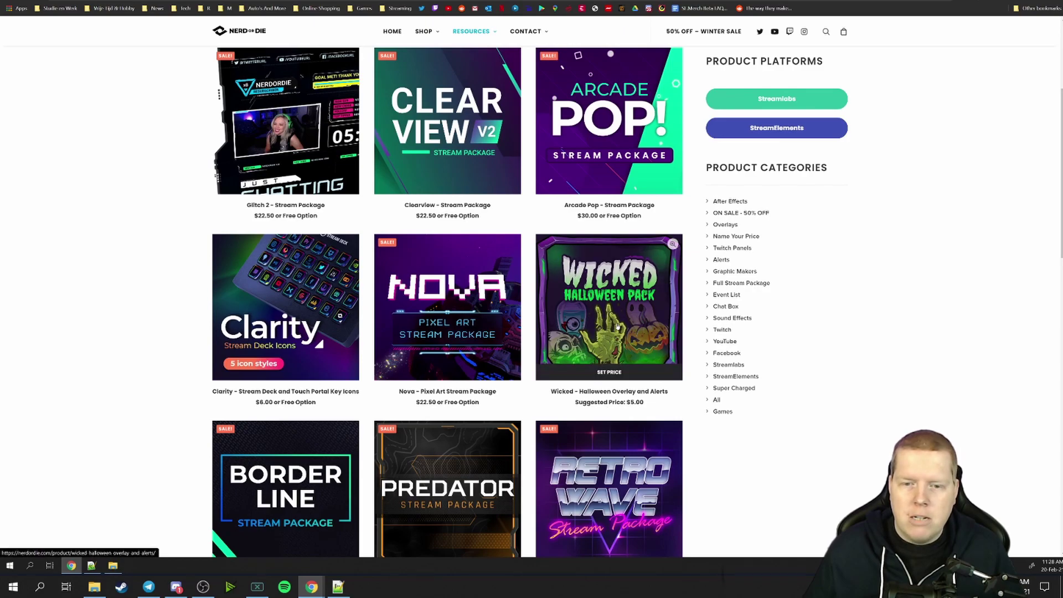
# Step: Open the Wicked Halloween overlay and browse its previews to the Shrieks Starting countdown image
pyautogui.click(612, 377)
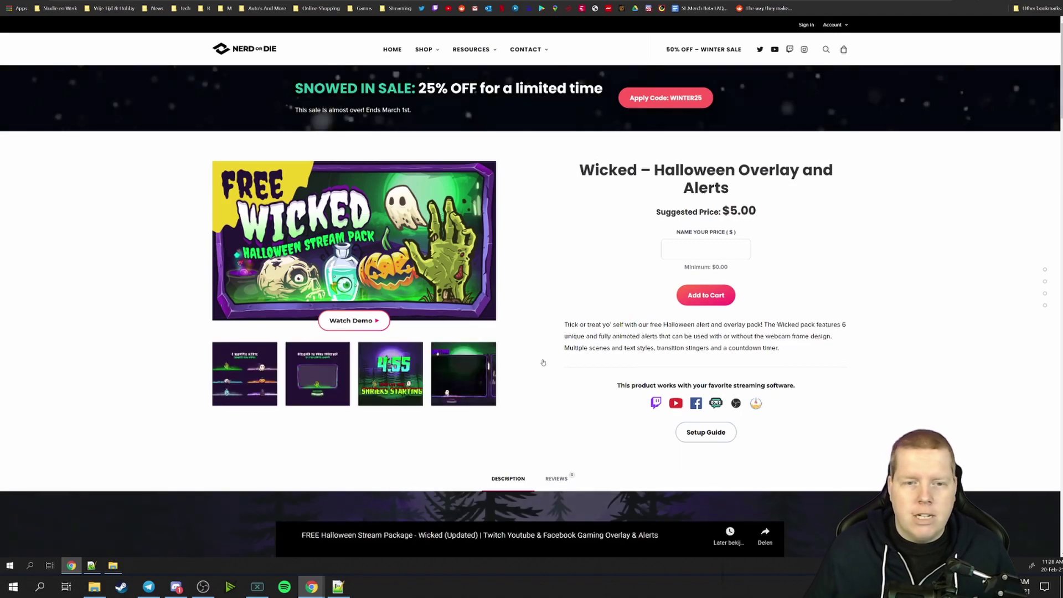
pyautogui.scroll(-1, 540, 343)
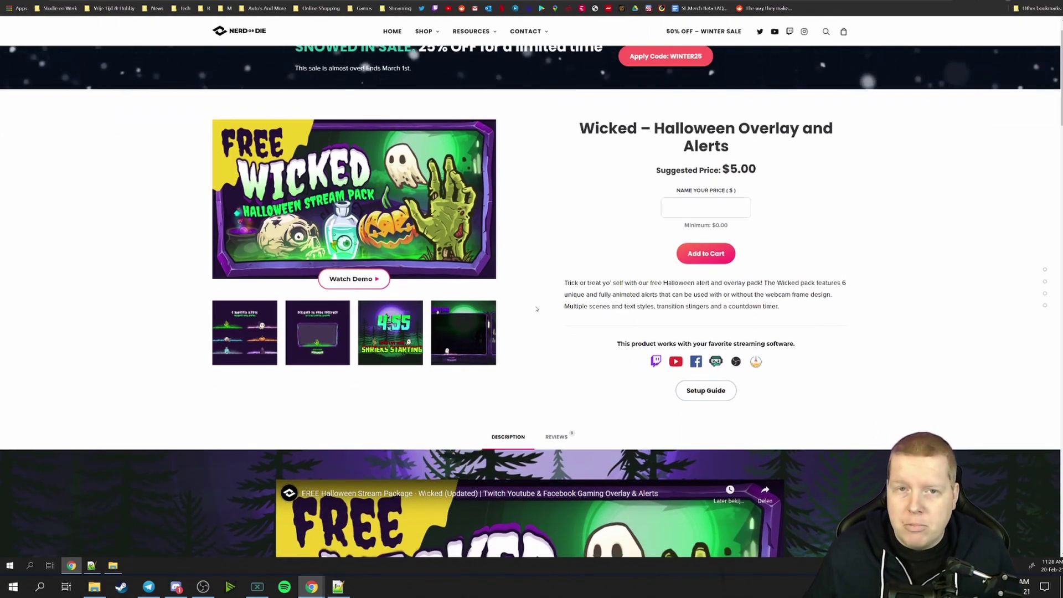
pyautogui.click(257, 336)
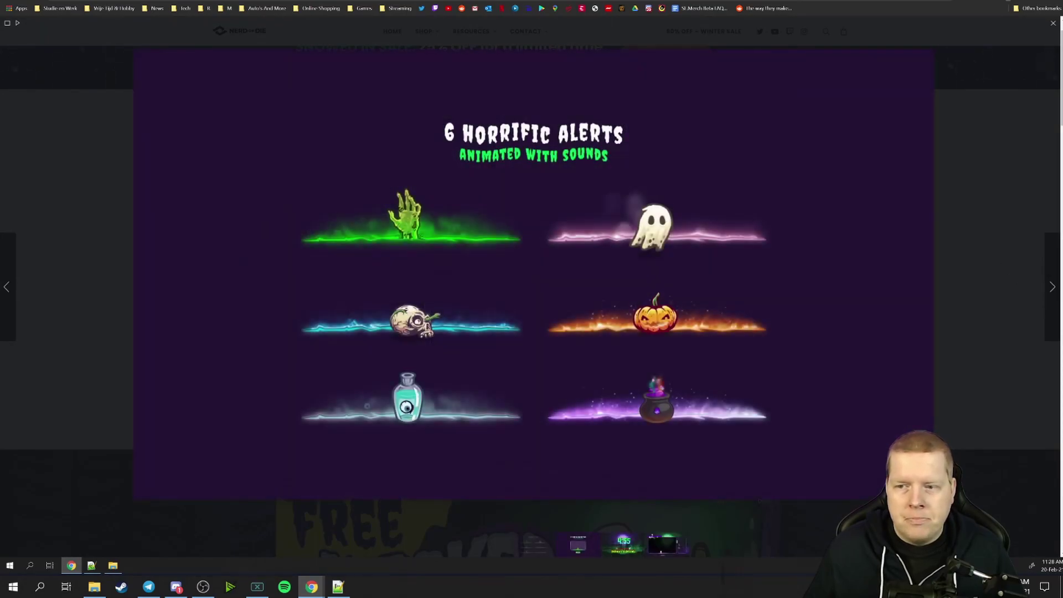
pyautogui.click(1055, 280)
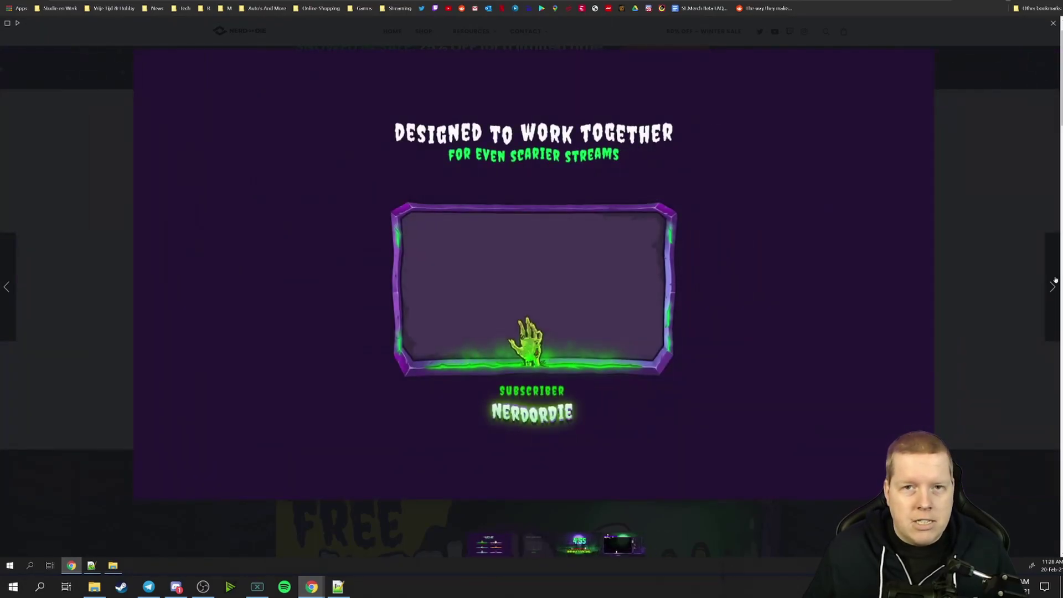
pyautogui.click(1055, 280)
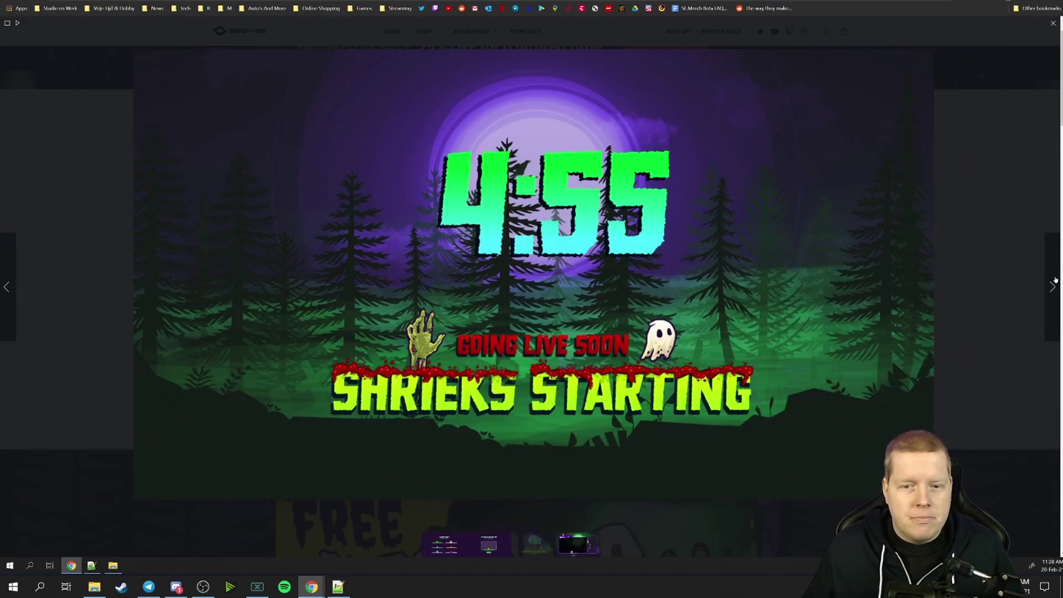
pyautogui.click(995, 248)
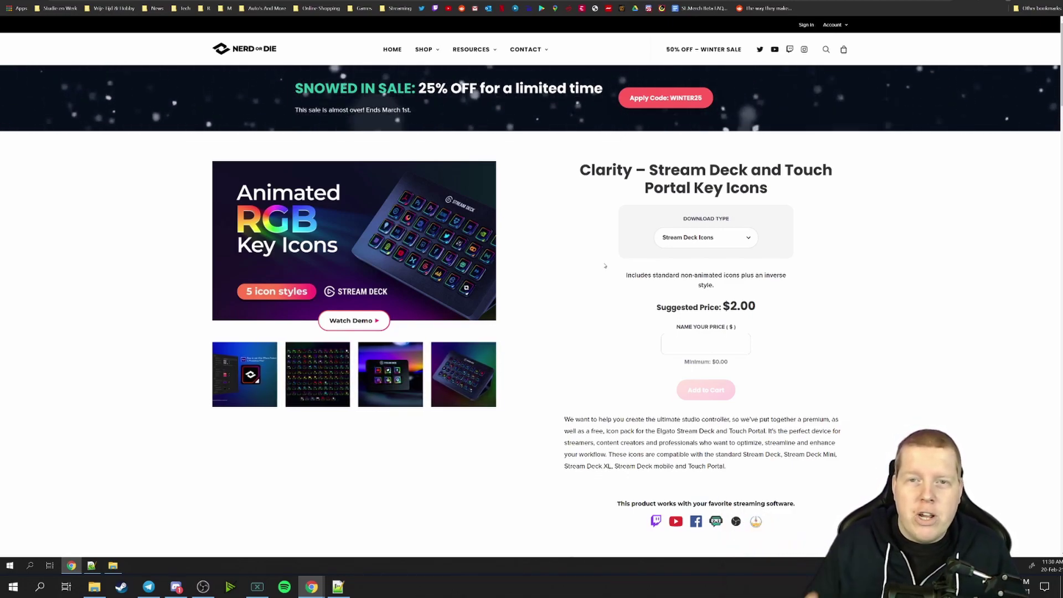
# Step: Choose the $6.00 Animated Stream Deck Icons download type, then switch to the StreamElements themes tab
pyautogui.click(713, 243)
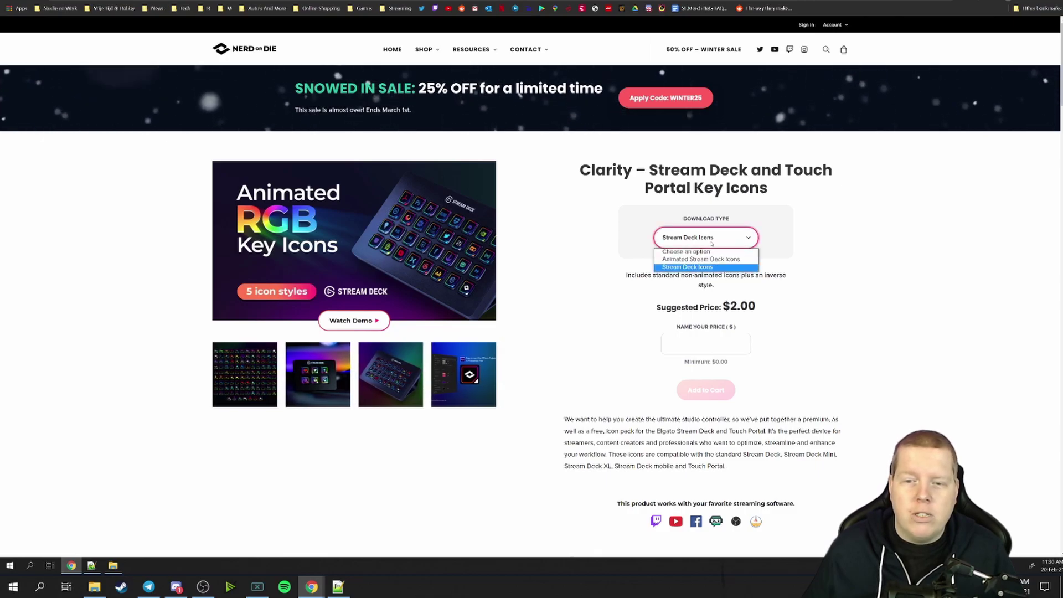
pyautogui.click(701, 259)
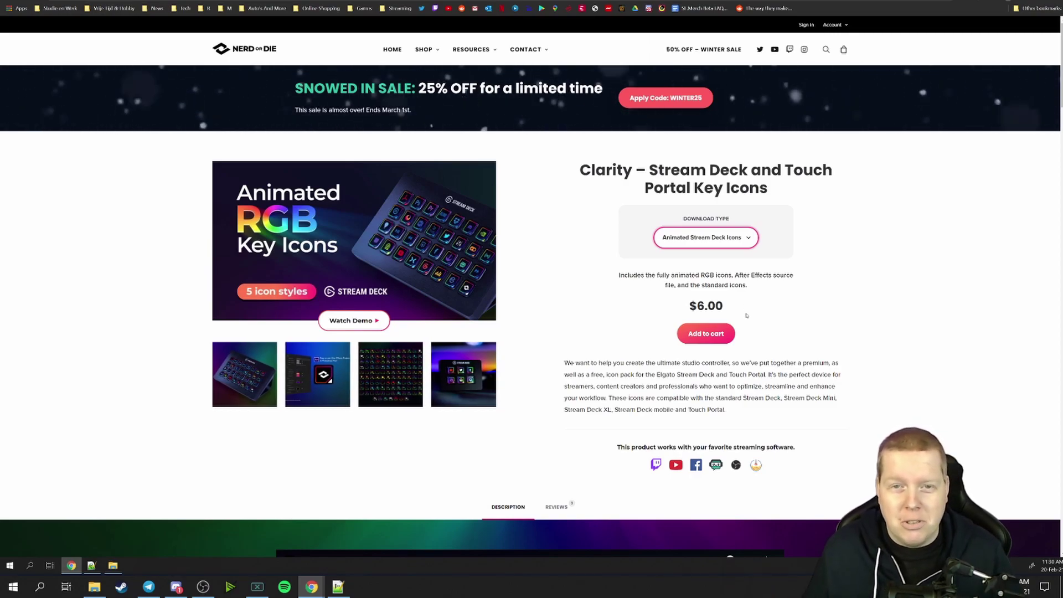
pyautogui.hotkey('ctrl', 'Tab')
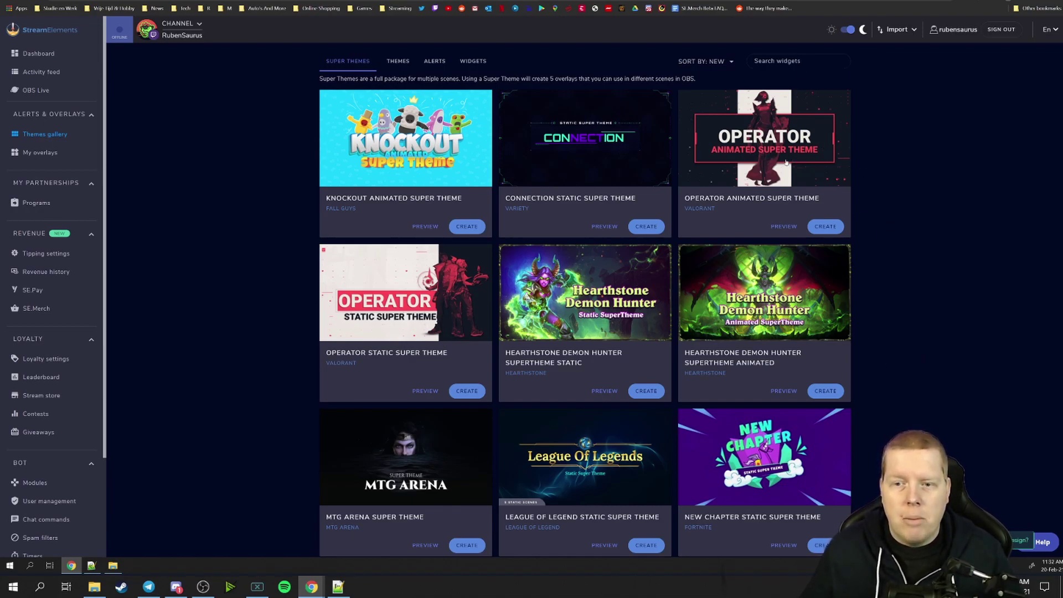
# Step: Preview the Operator Animated Super Theme and its hosting, Starting Soon, Be Right Back and Stream Ended scenes
pyautogui.click(784, 228)
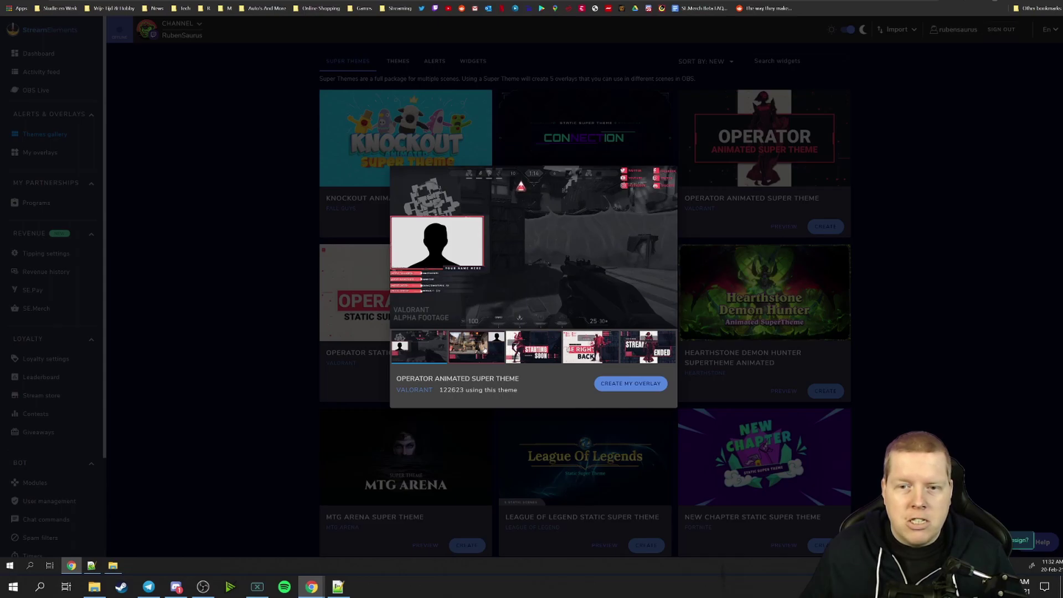
pyautogui.click(484, 349)
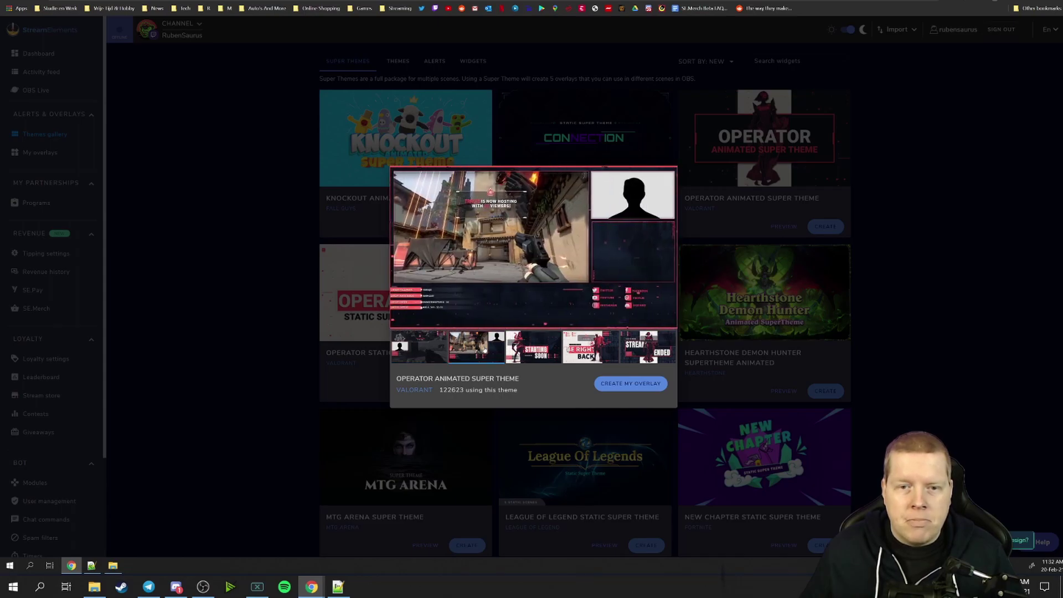
pyautogui.click(533, 348)
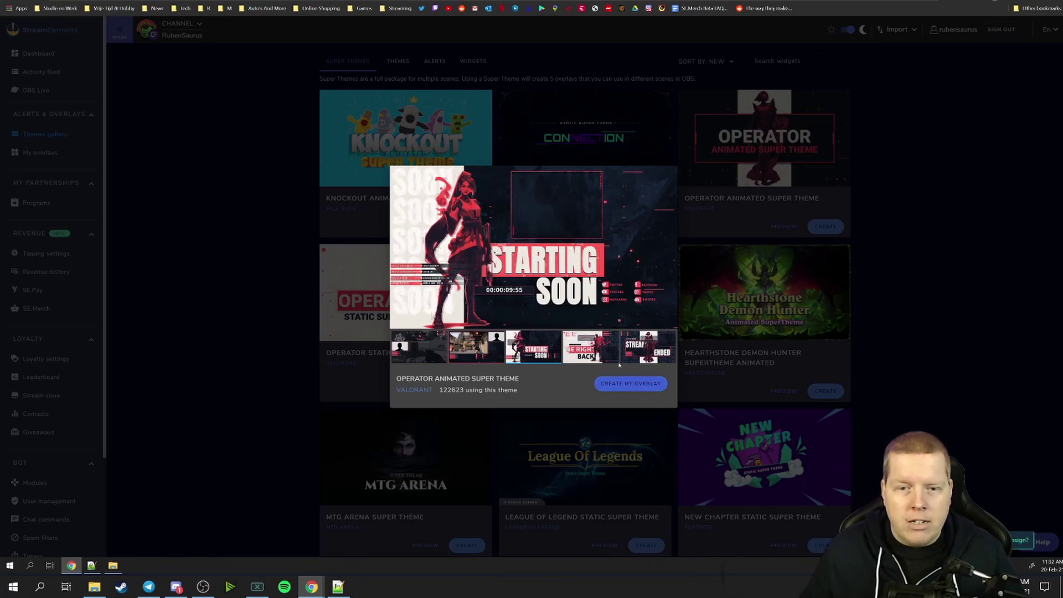
pyautogui.click(593, 349)
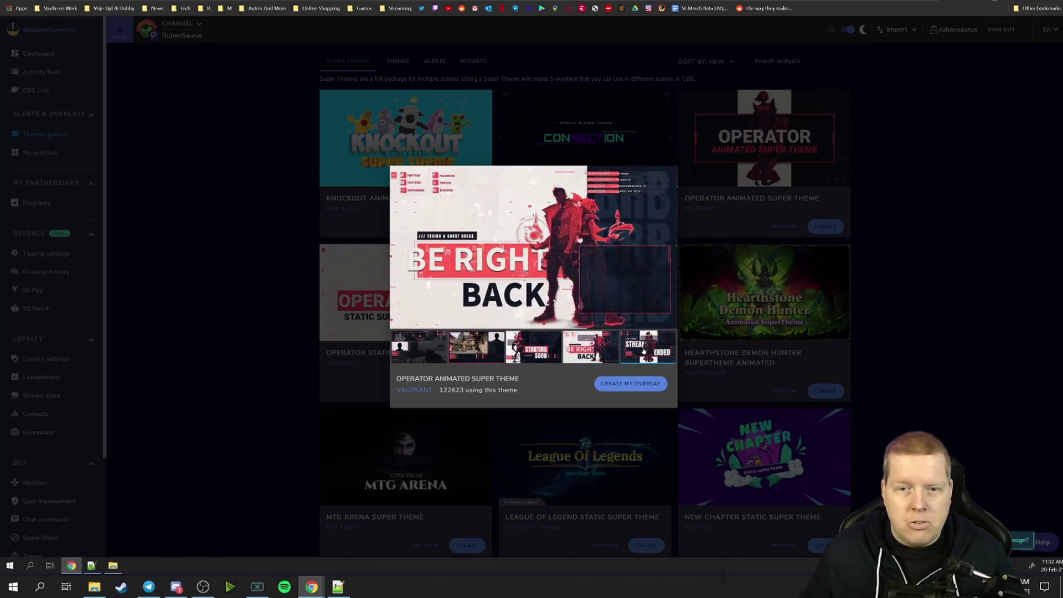
pyautogui.click(643, 351)
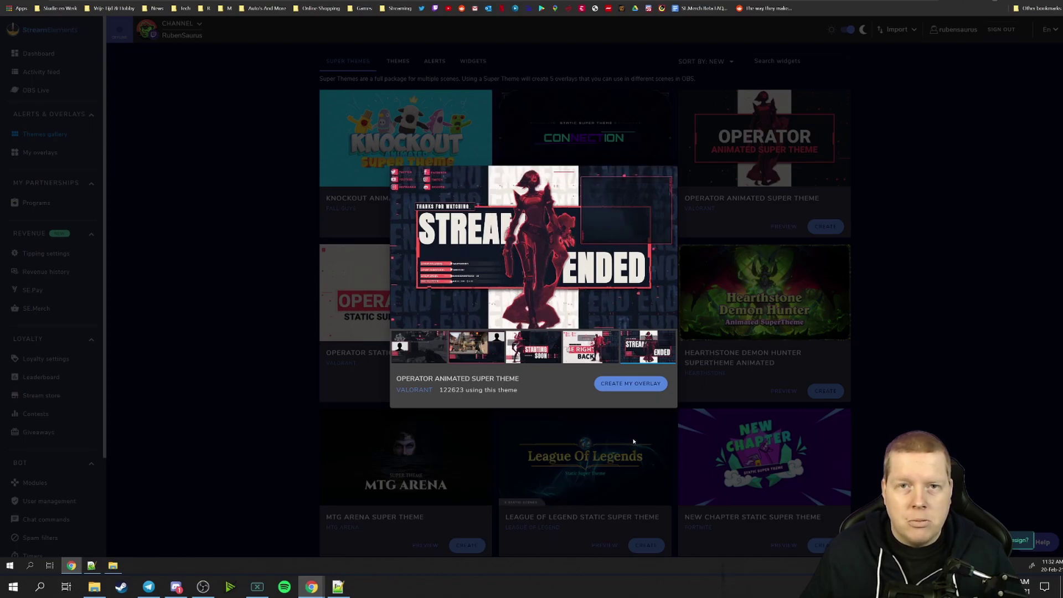
# Step: Create an overlay set named 'Valorant streams' from the Operator theme
pyautogui.click(637, 384)
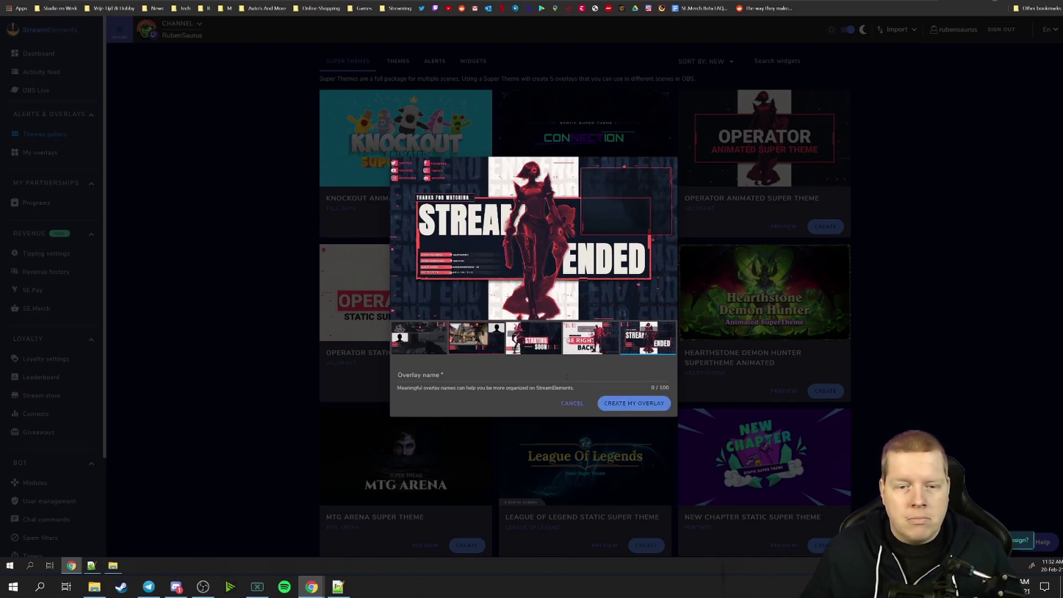
pyautogui.click(565, 376)
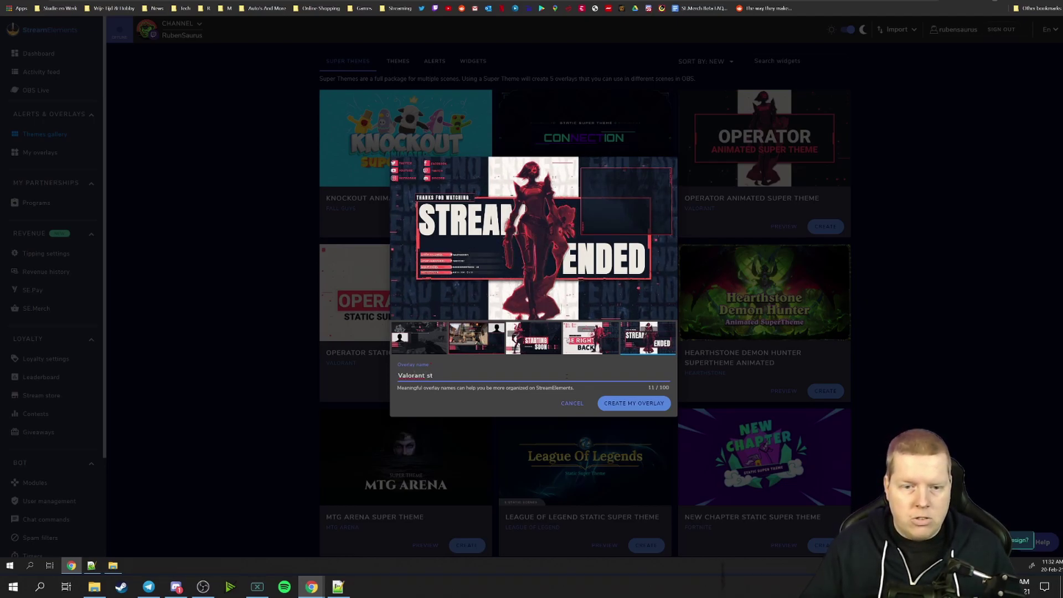
pyautogui.click(634, 403)
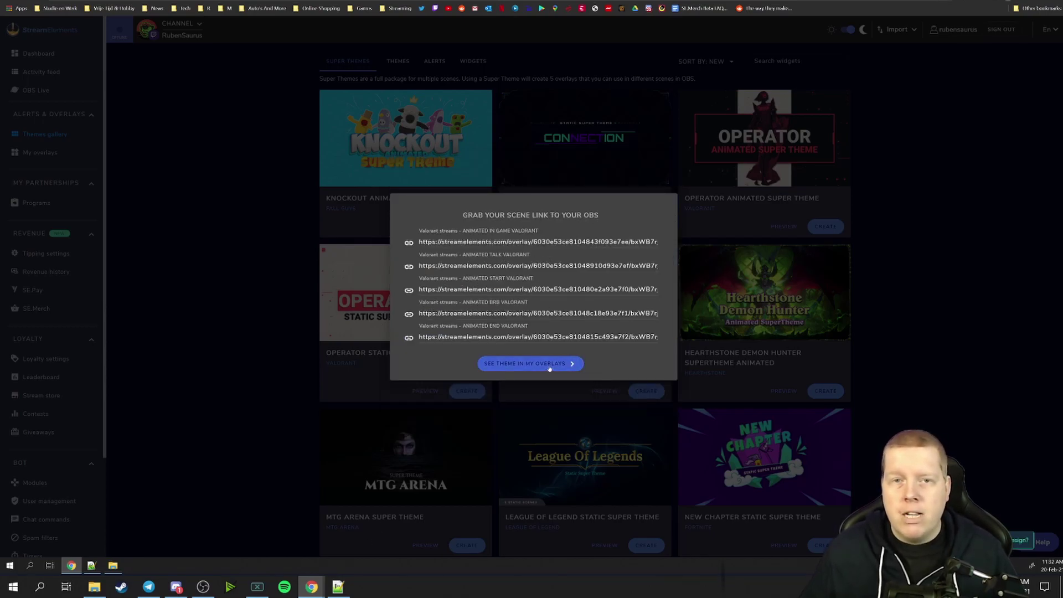
# Step: Find the Operator theme among my overlays and open Animated Start Valorant in the editor
pyautogui.click(550, 364)
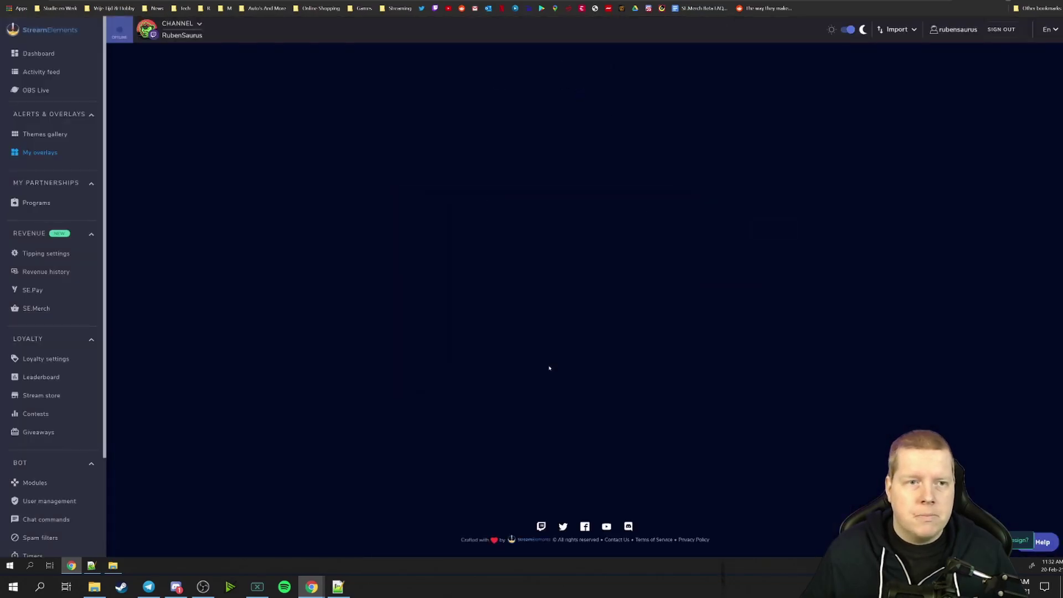
pyautogui.scroll(-20, 561, 355)
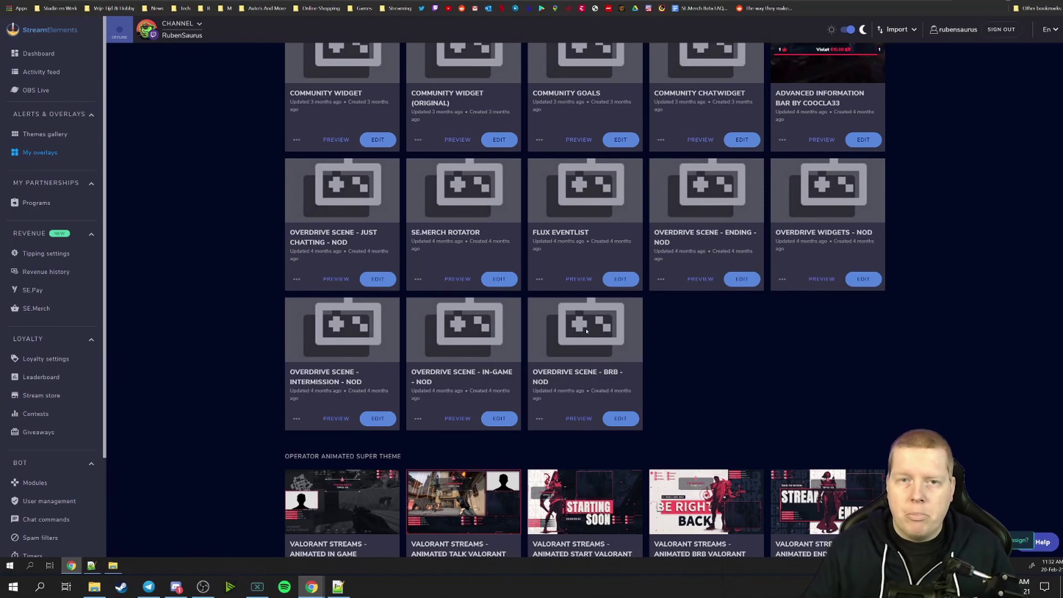
pyautogui.scroll(-6, 585, 267)
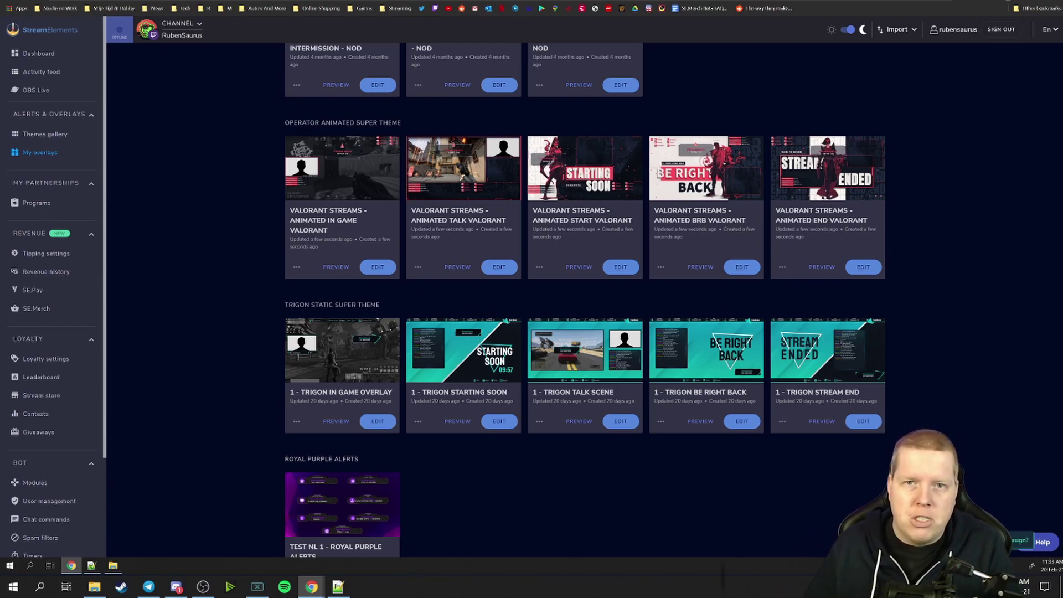
pyautogui.click(618, 264)
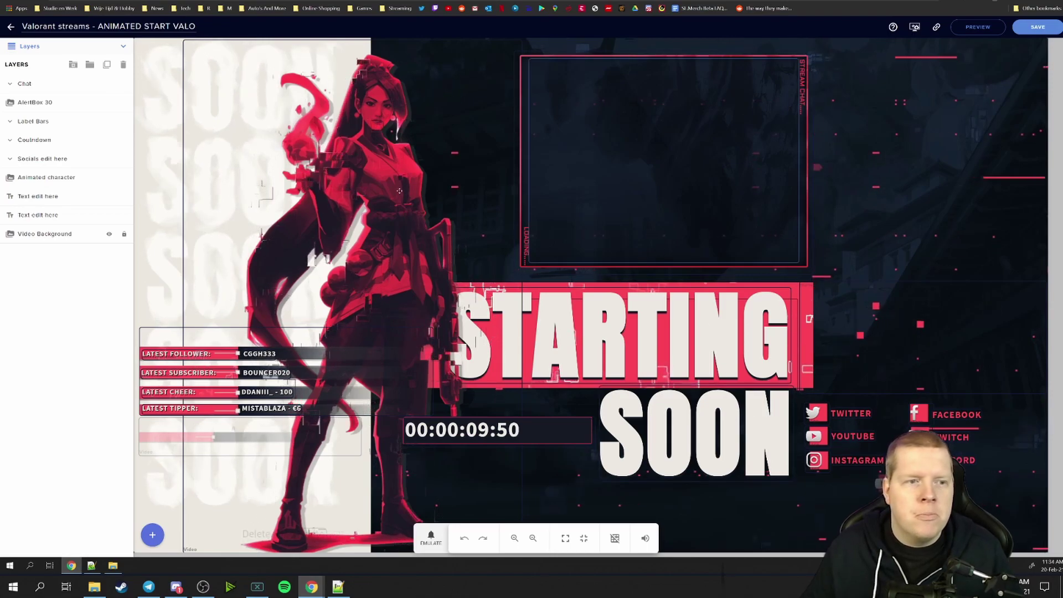
# Step: Expand the Socials edit here group and rename its TWITCH layer to the channel's Twitch username
pyautogui.click(34, 159)
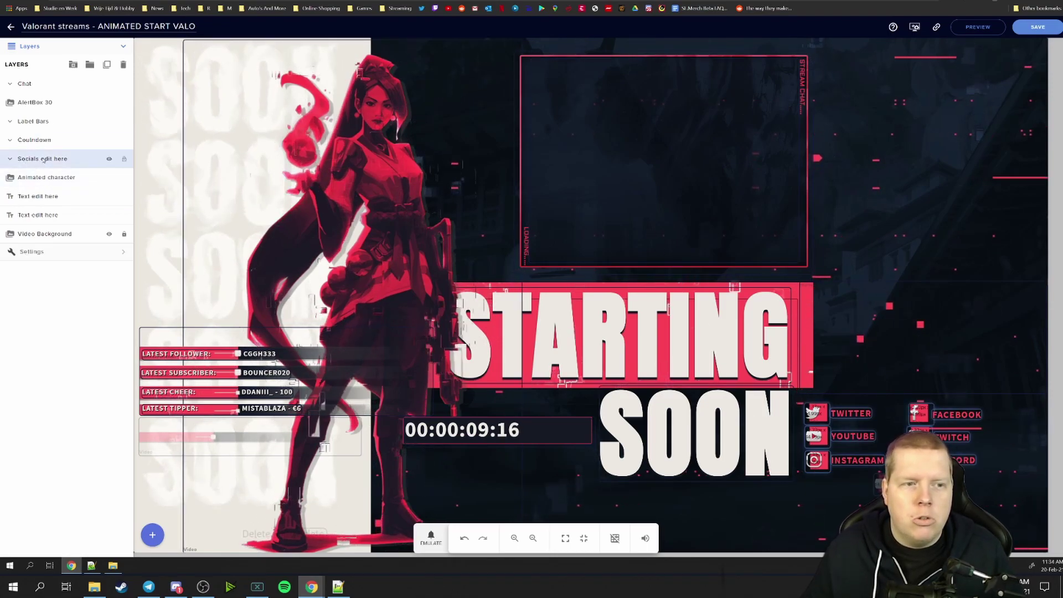
pyautogui.click(11, 160)
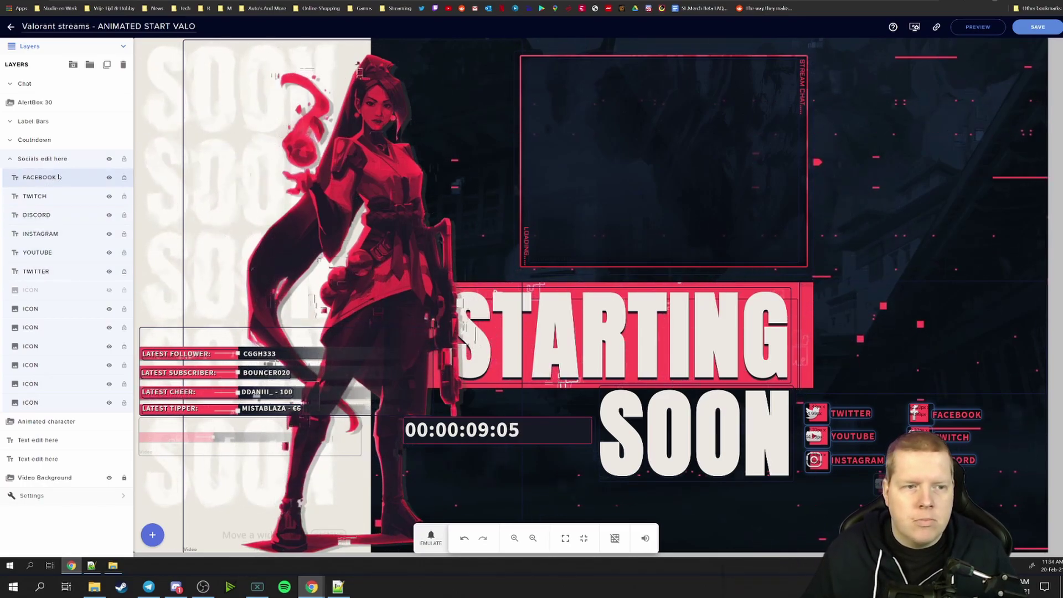
pyautogui.moveTo(52, 198); pyautogui.dragTo(57, 196)
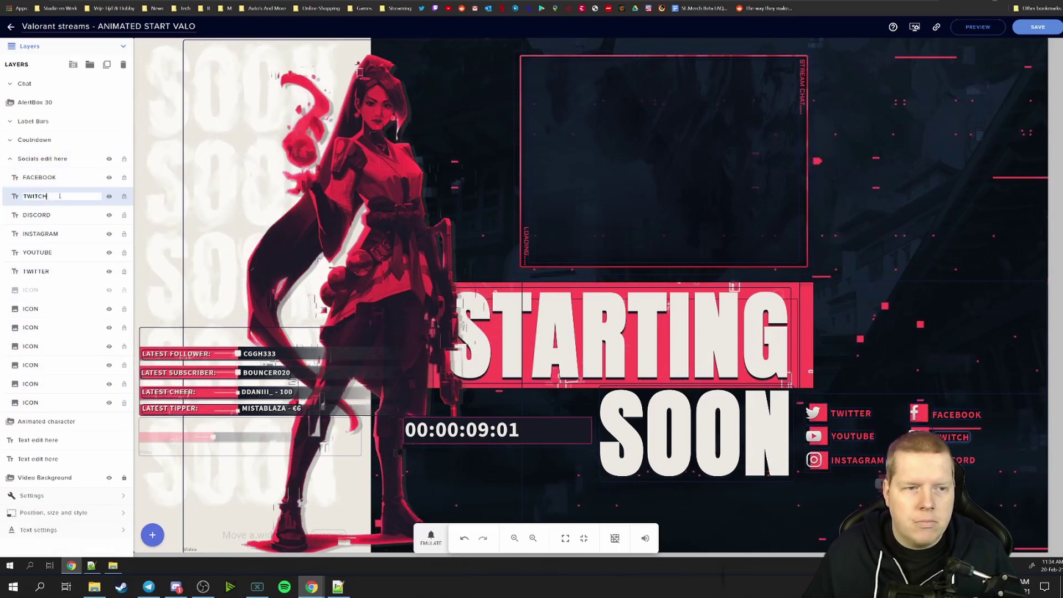
pyautogui.doubleClick(57, 196)
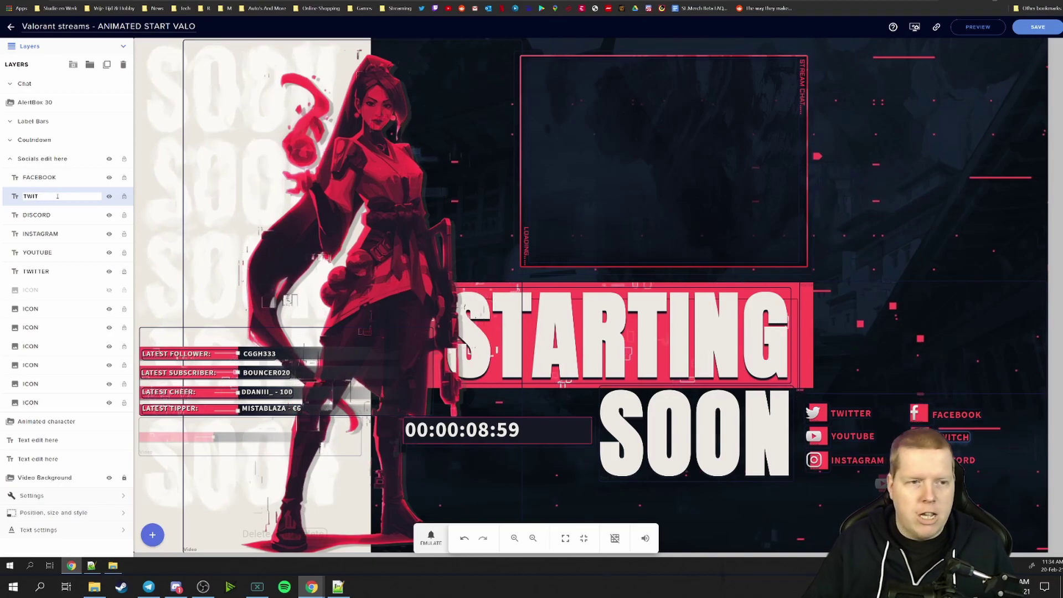
pyautogui.press('BackSpace')
pyautogui.write('rubensaurusu')
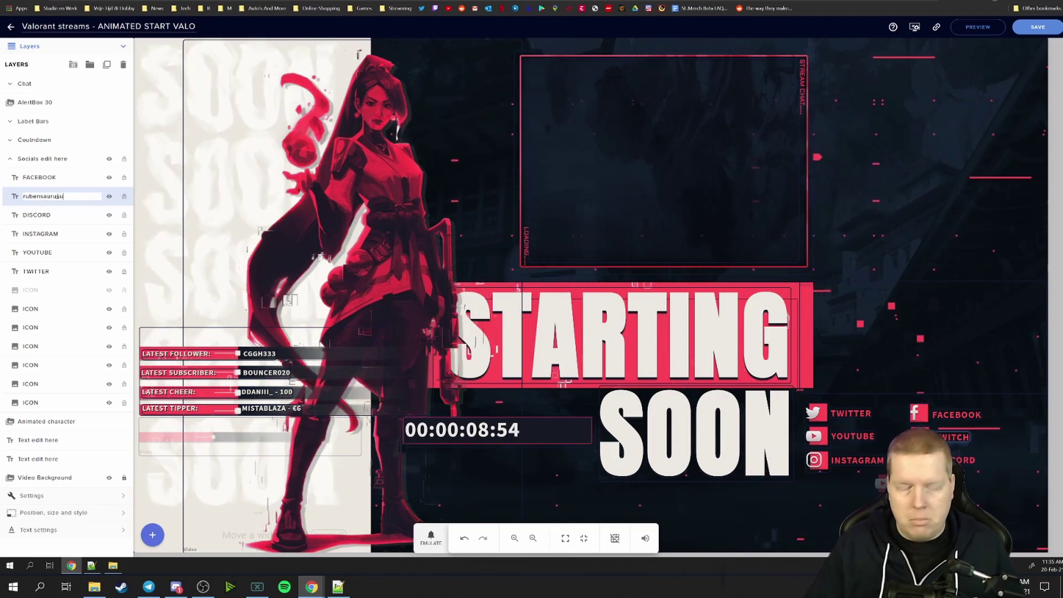
pyautogui.press('BackSpace')
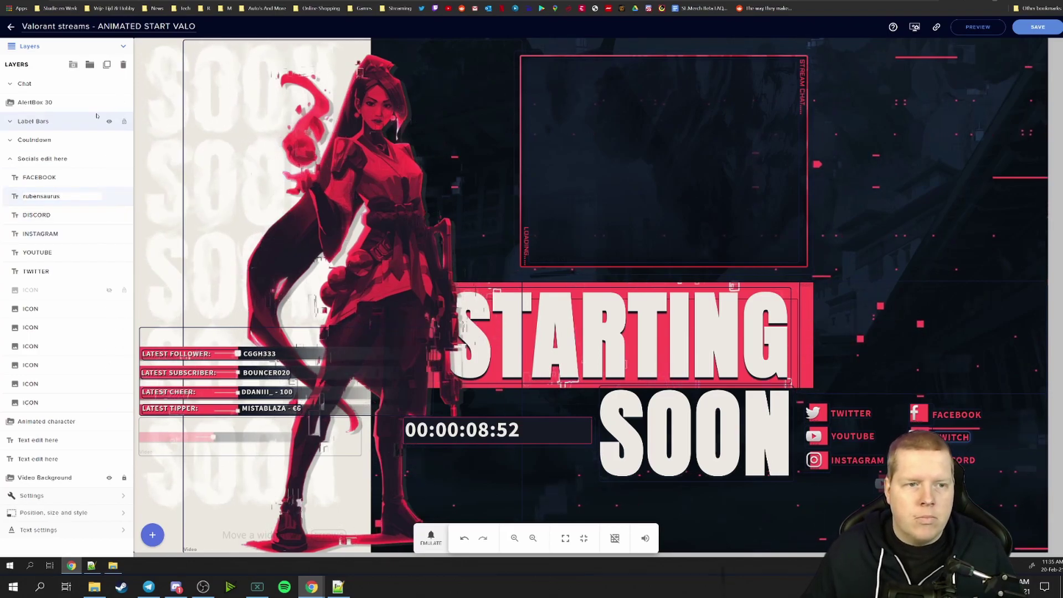
pyautogui.click(87, 159)
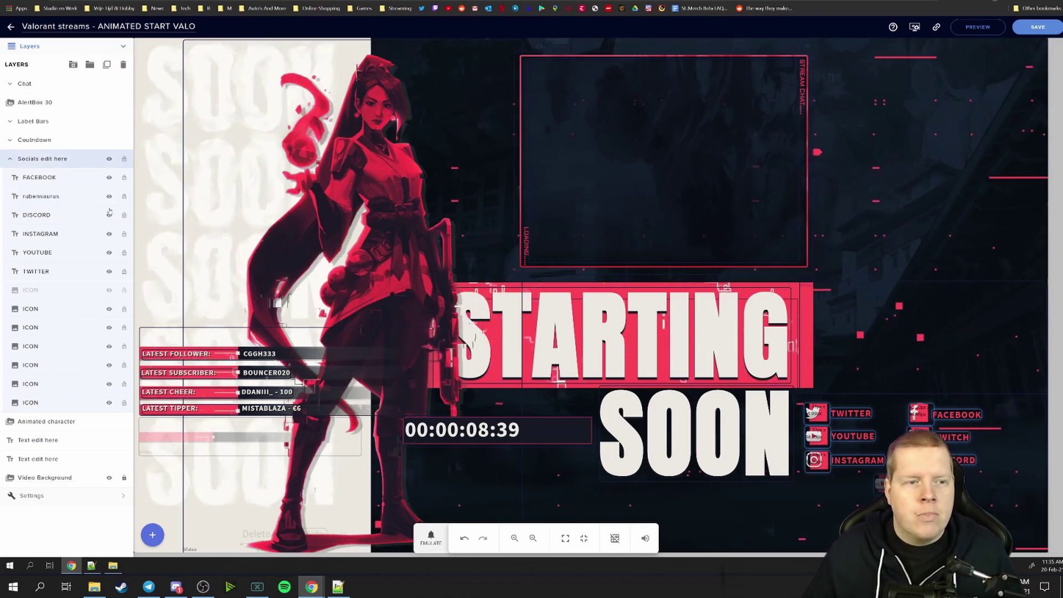
pyautogui.click(68, 192)
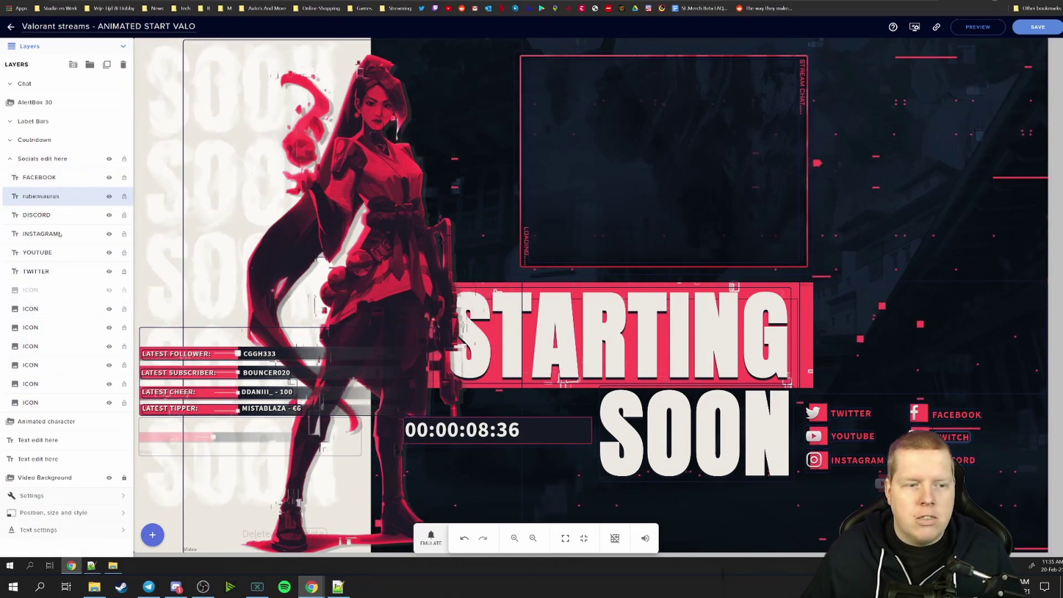
# Step: Replace TWITCH in the layer's Message setting with the channel's Twitch username
pyautogui.click(46, 497)
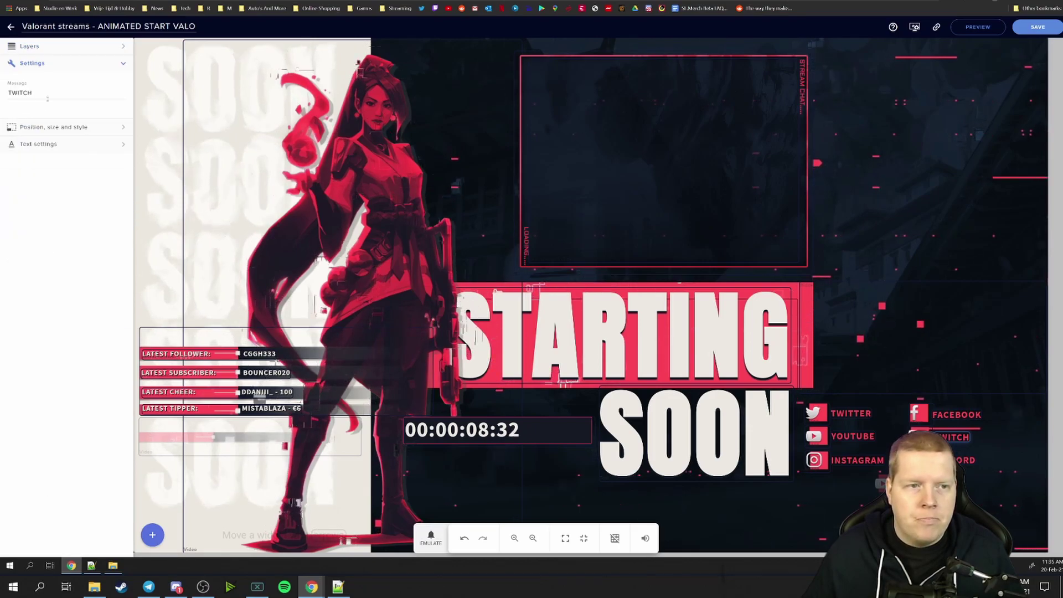
pyautogui.moveTo(33, 93); pyautogui.dragTo(2, 95)
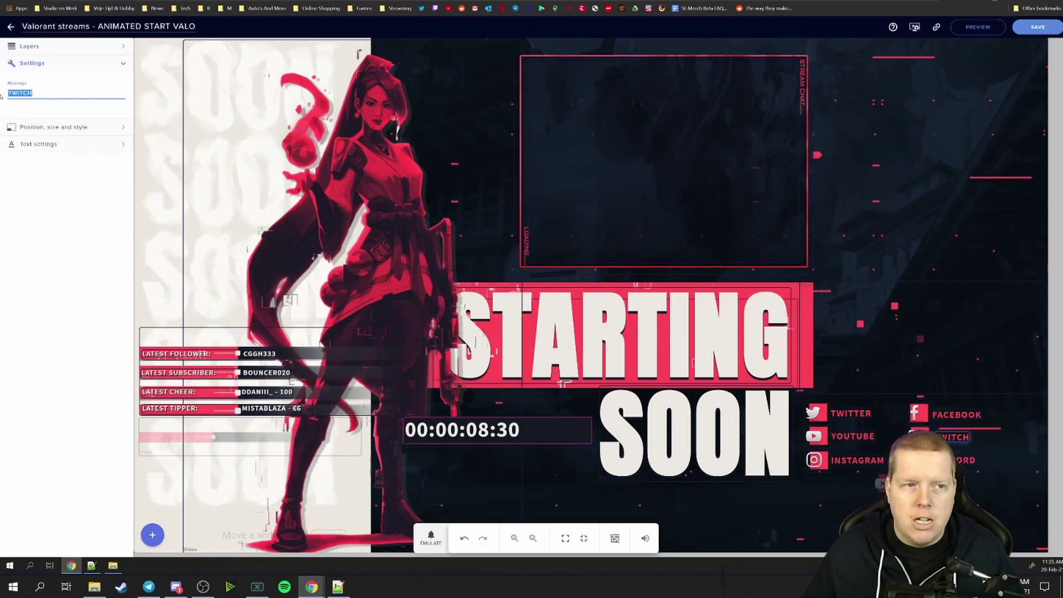
pyautogui.write('Rubensaurus')
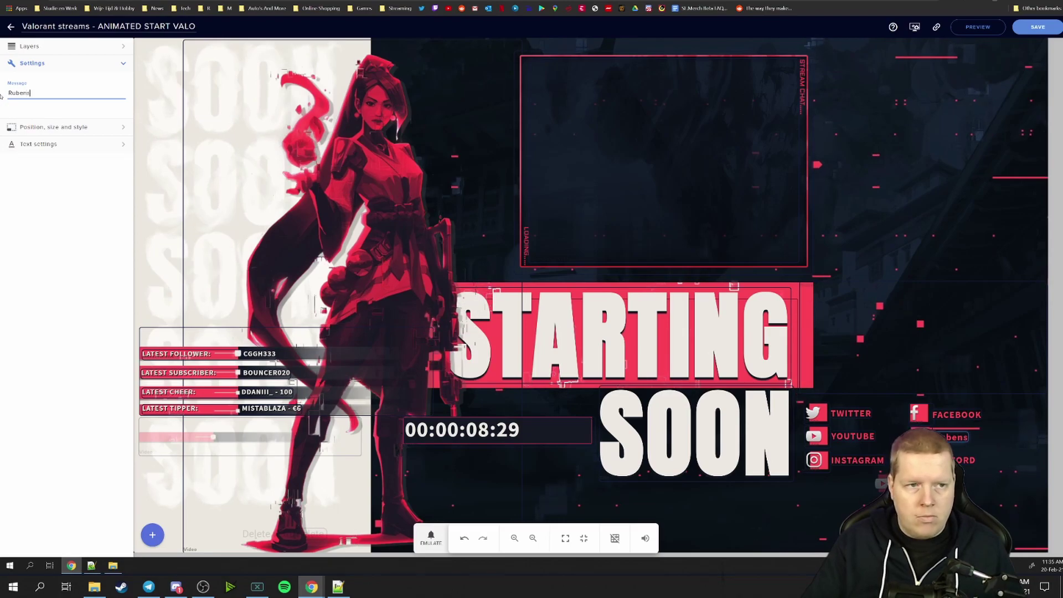